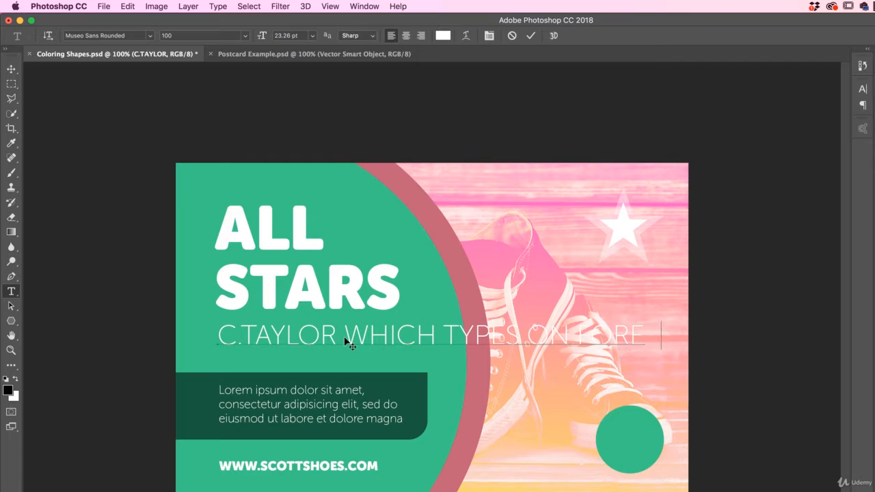
Commit the C.TAYLOR text line and enlarge the text box of the Lorem ipsum paragraph in the dark green rectangle
{"action": "left_click", "coordinate": [11, 70]}
{"action": "left_click", "coordinate": [11, 291]}
{"action": "left_click", "coordinate": [282, 409]}
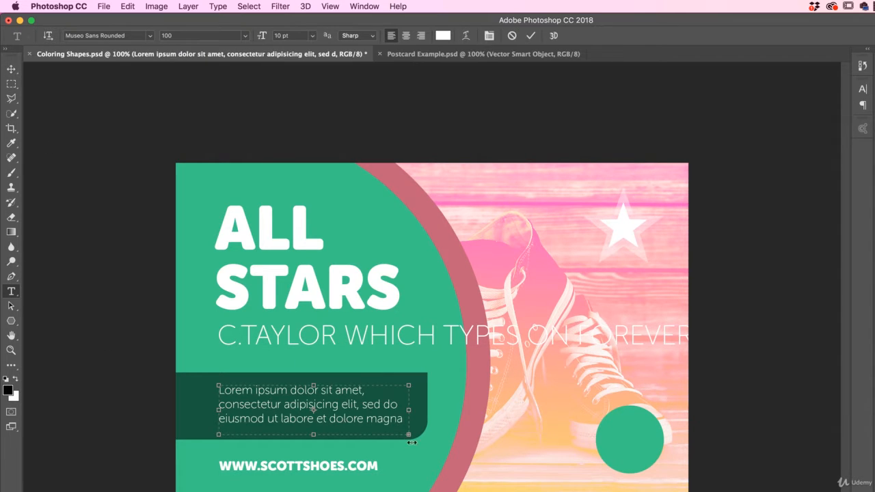
{"action": "left_click_drag", "start_coordinate": [408, 410], "coordinate": [462, 461]}
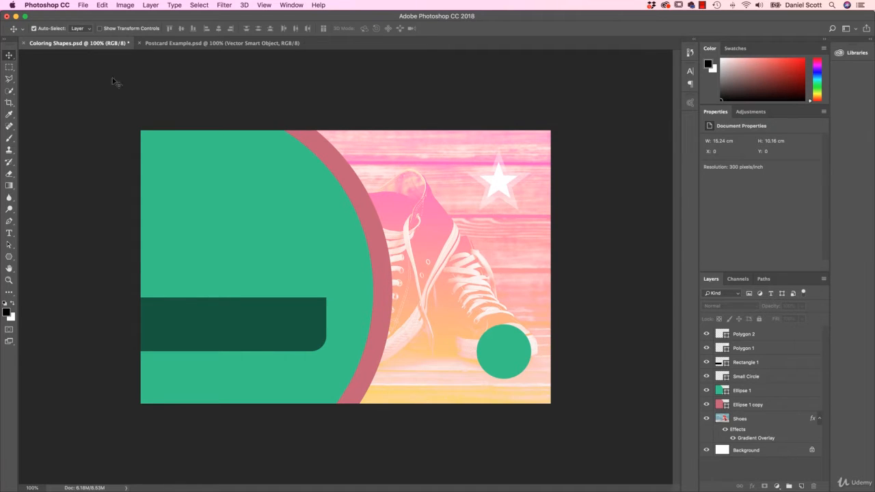
{"action": "left_click", "coordinate": [84, 5]}
{"action": "left_click", "coordinate": [94, 24]}
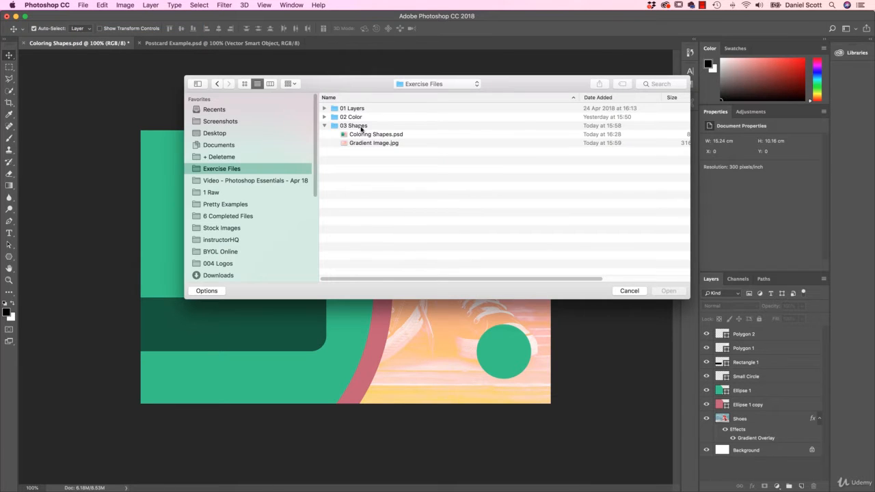
{"action": "left_click", "coordinate": [349, 126]}
{"action": "left_click", "coordinate": [362, 137]}
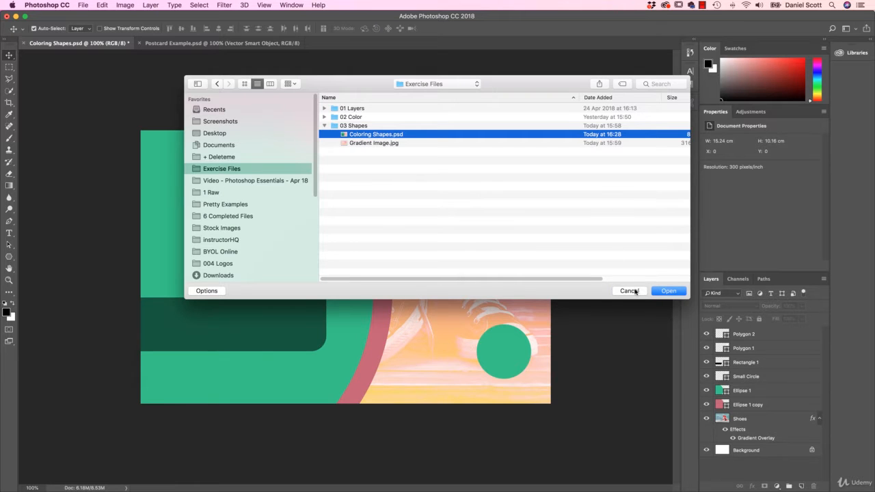
{"action": "left_click", "coordinate": [631, 291]}
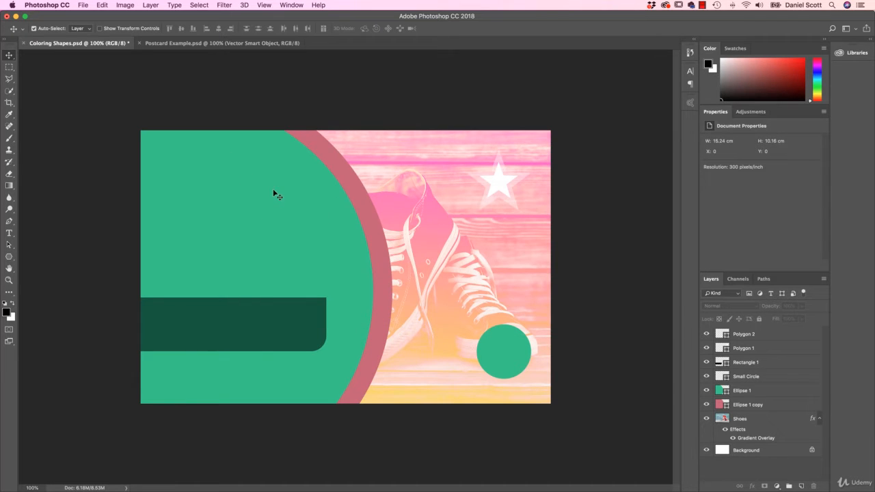
With all layers deselected, place a point text line reading ALL STARS over the large green circle
{"action": "left_click", "coordinate": [9, 233]}
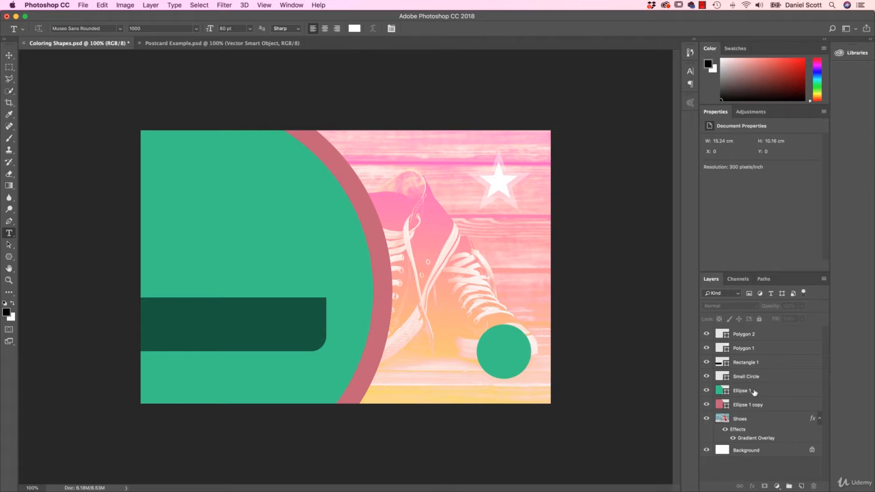
{"action": "left_click", "coordinate": [748, 390]}
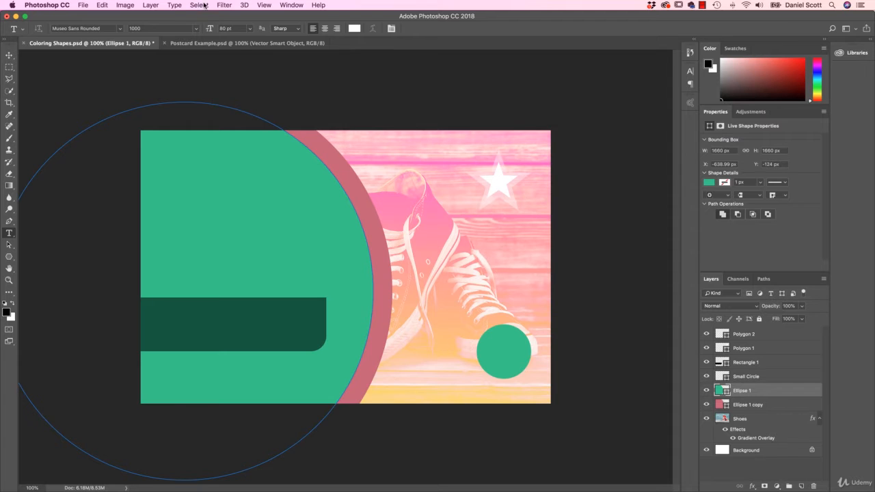
{"action": "left_click", "coordinate": [198, 5]}
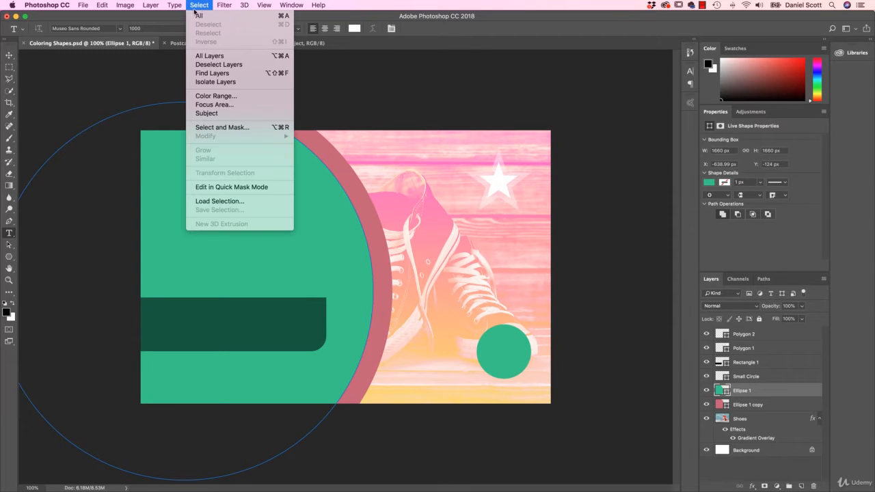
{"action": "left_click", "coordinate": [205, 63]}
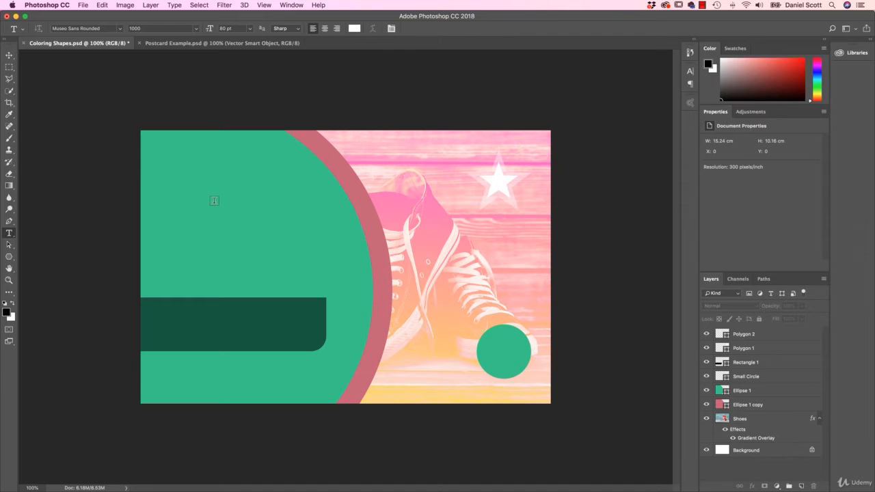
{"action": "left_click", "coordinate": [204, 203]}
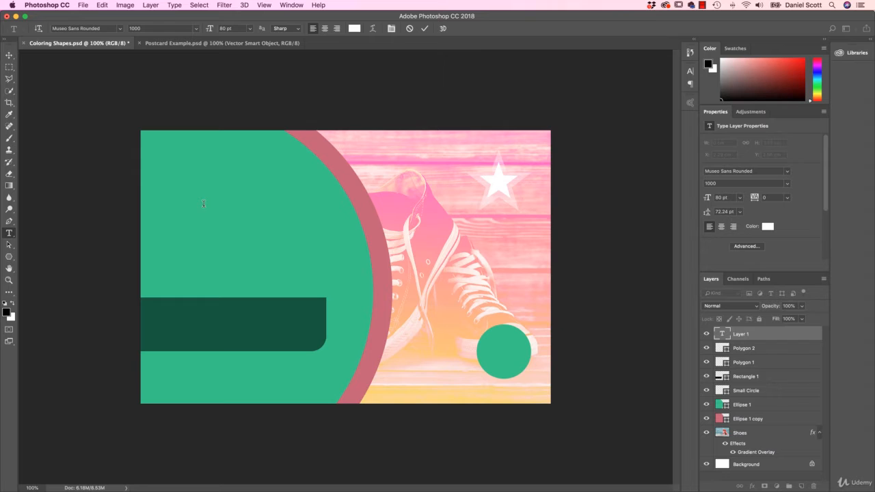
{"action": "type", "text": "ALL STARS"}
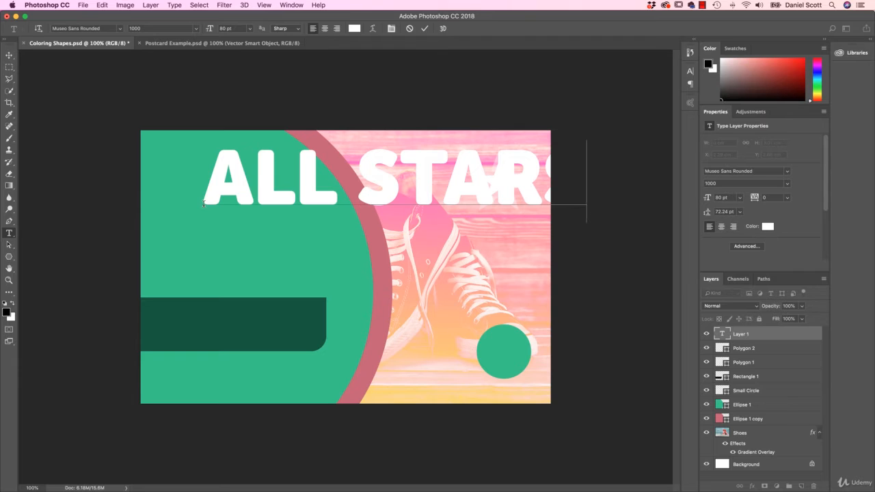
Set the font size of the whole ALL STARS text to 20 pt
{"action": "left_click_drag", "start_coordinate": [209, 182], "coordinate": [593, 196]}
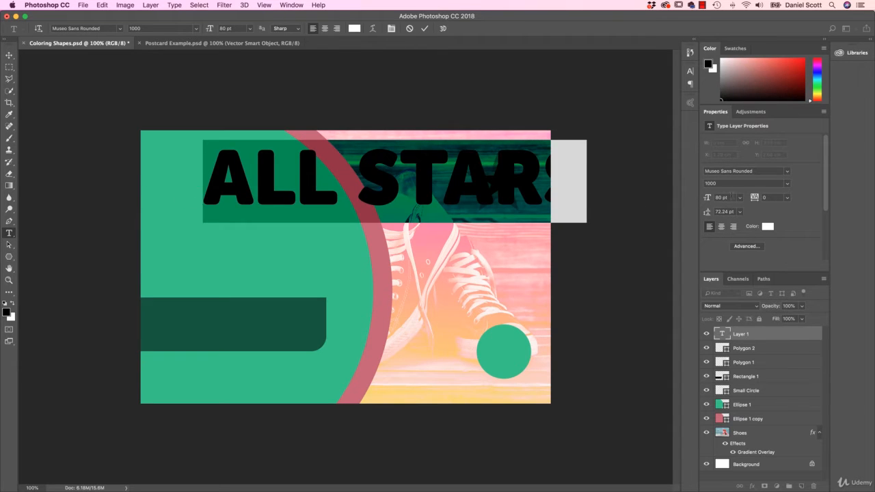
{"action": "left_click", "coordinate": [721, 197]}
{"action": "type", "text": "20"}
{"action": "key", "text": "Return"}
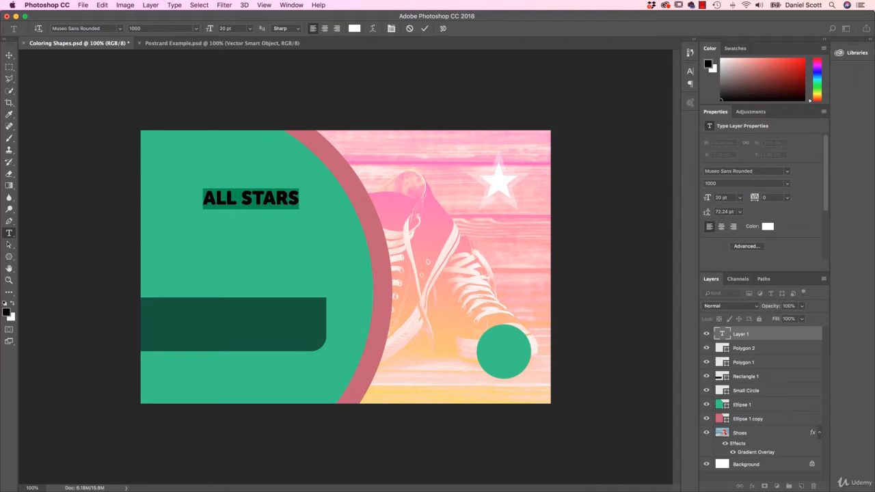
Append a long run of filler letters after ALL STARS and delete it again
{"action": "left_click", "coordinate": [299, 196]}
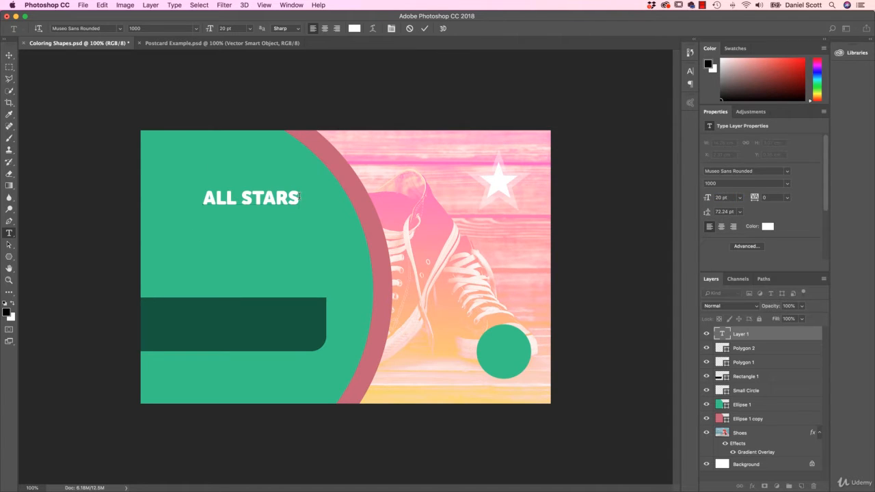
{"action": "type", "text": "LKASJFD;LSKJA F;LKJSFL"}
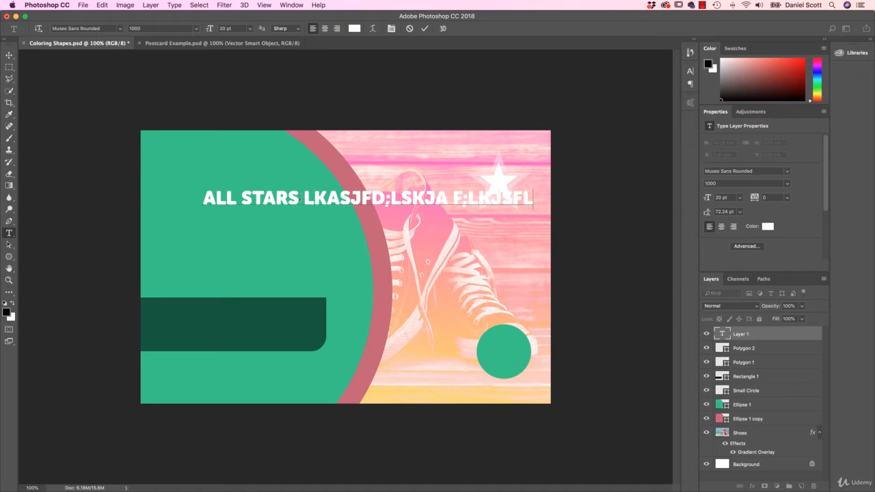
{"action": "left_click_drag", "start_coordinate": [304, 198], "coordinate": [561, 205]}
{"action": "key", "text": "BackSpace"}
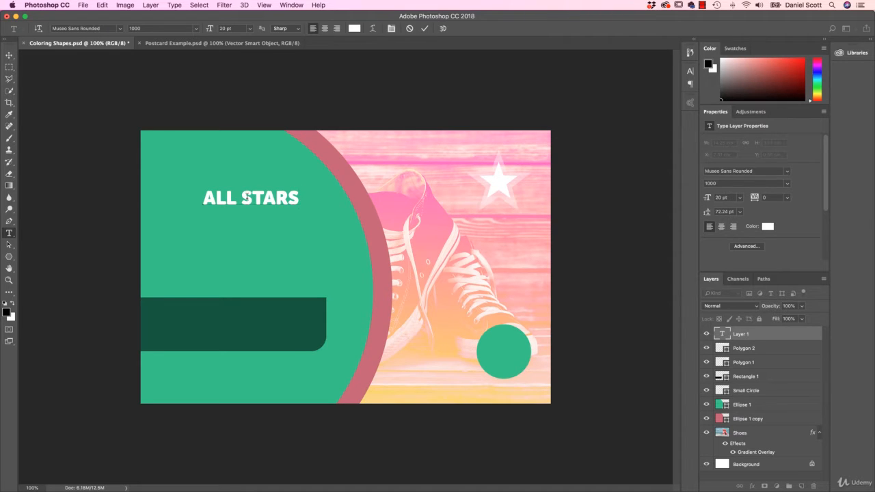
Break the ALL STARS text into two lines before STARS, set its leading to Auto and commit it
{"action": "left_click", "coordinate": [247, 197]}
{"action": "key", "text": "Return"}
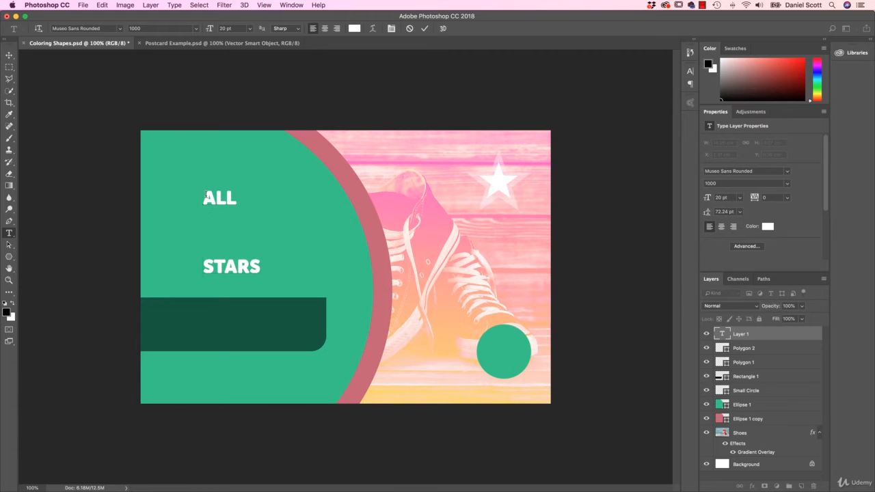
{"action": "left_click_drag", "start_coordinate": [203, 197], "coordinate": [277, 272]}
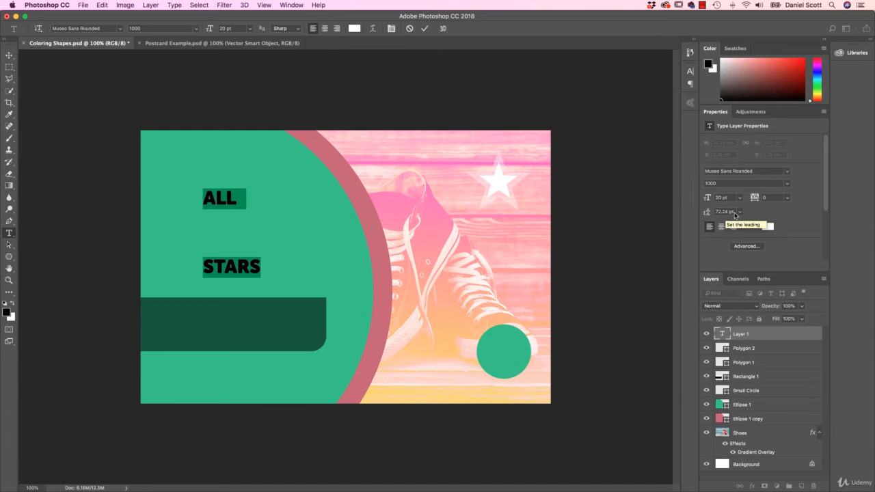
{"action": "left_click", "coordinate": [738, 213]}
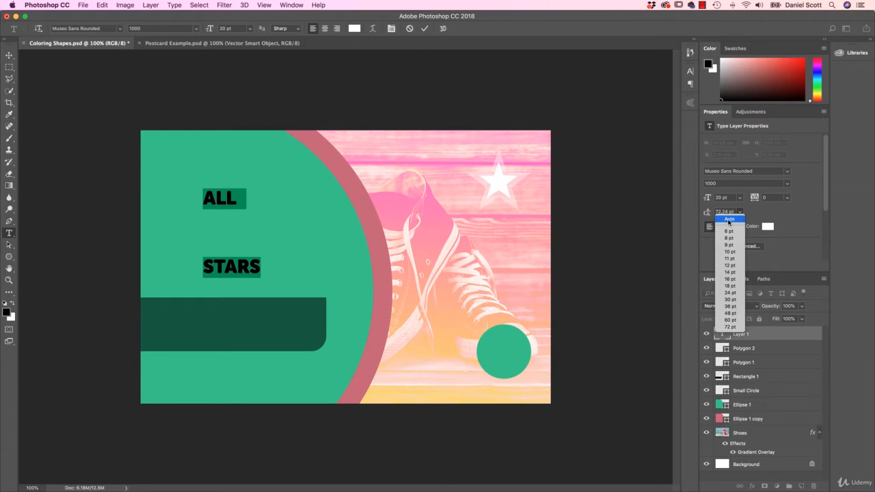
{"action": "left_click", "coordinate": [729, 220]}
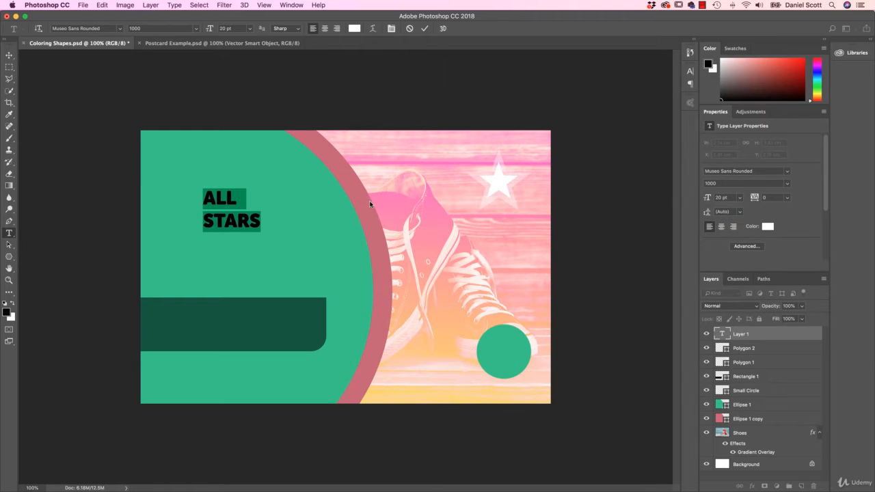
{"action": "left_click", "coordinate": [8, 56]}
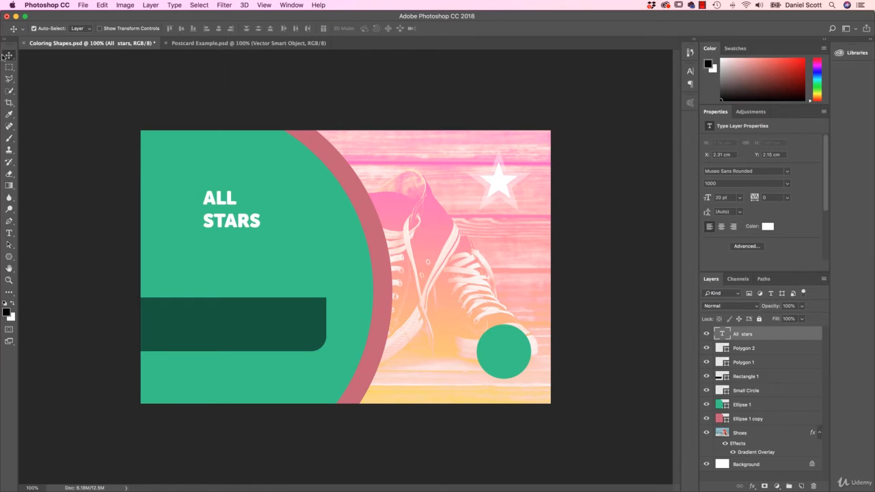
Draw a paragraph text box inside the dark green rectangle and enter the filler text WHEN ALSKDJF;SKADF
{"action": "left_click", "coordinate": [9, 234]}
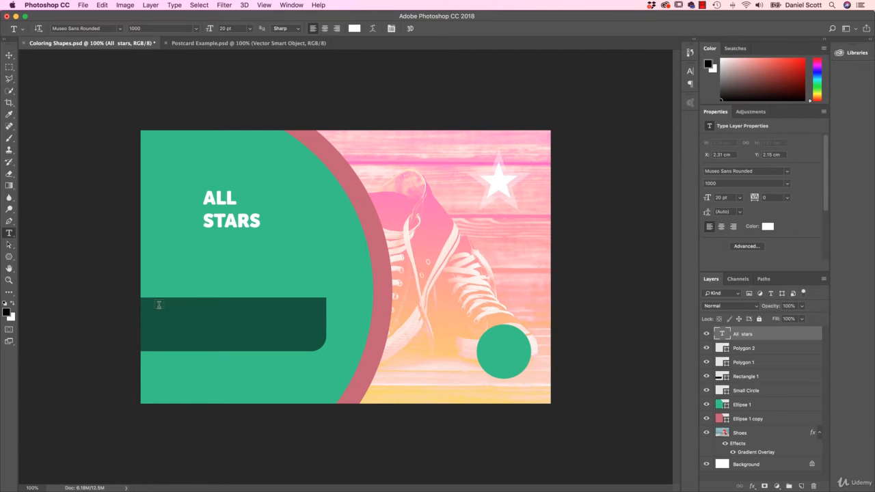
{"action": "left_click_drag", "start_coordinate": [160, 307], "coordinate": [311, 345]}
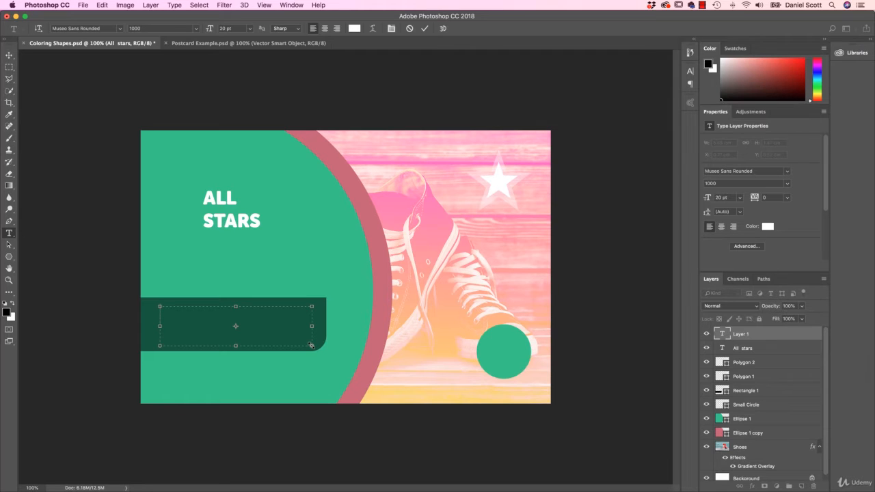
{"action": "type", "text": "WHEN ALSKDJF;SKADF"}
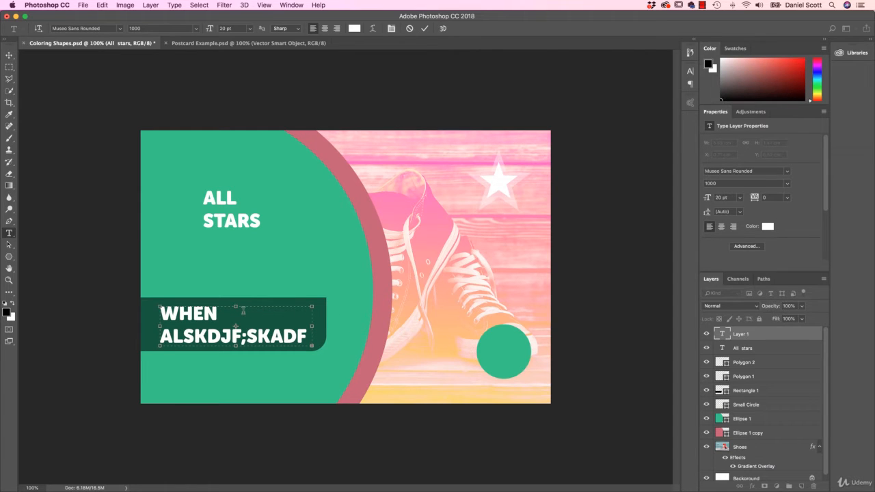
Check the body text in Postcard Example.psd, then delete all filler text from the paragraph box in Coloring Shapes.psd
{"action": "left_click", "coordinate": [231, 43]}
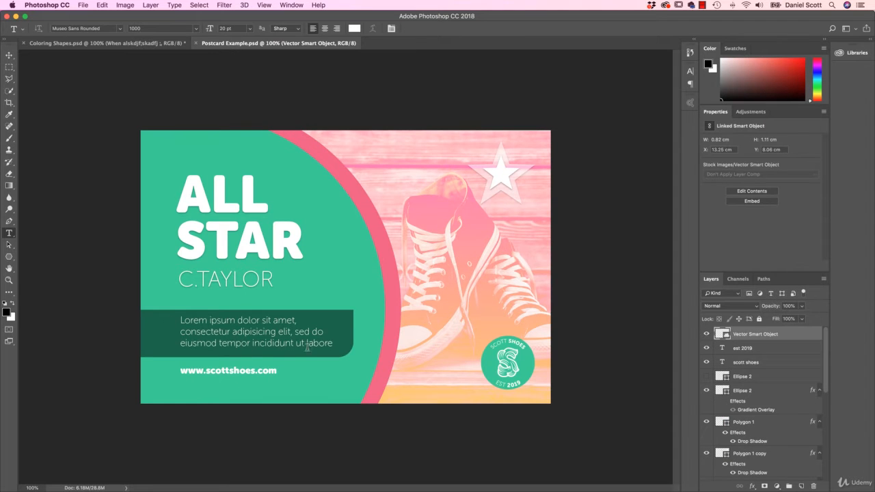
{"action": "left_click", "coordinate": [151, 45]}
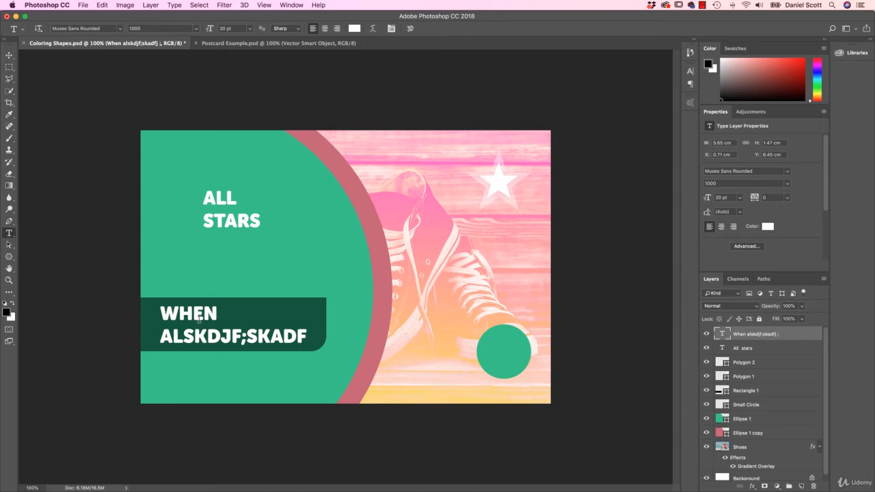
{"action": "double_click", "coordinate": [161, 312]}
{"action": "key", "text": "super+a"}
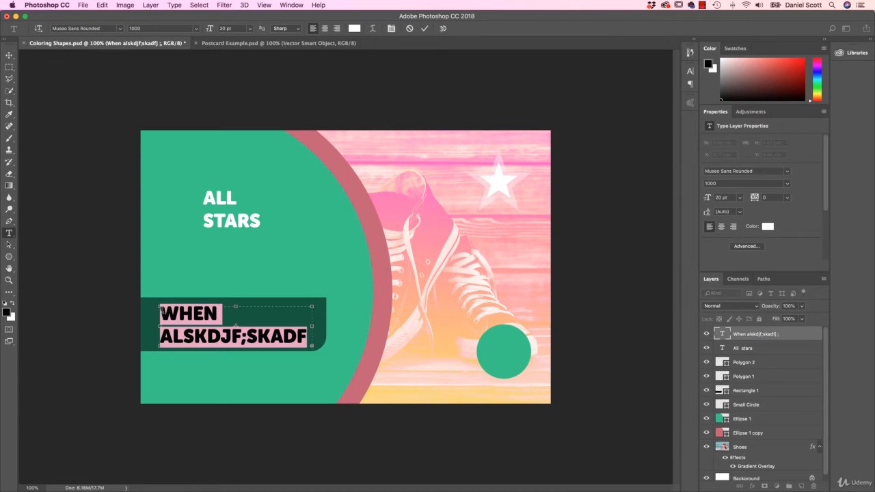
{"action": "key", "text": "BackSpace"}
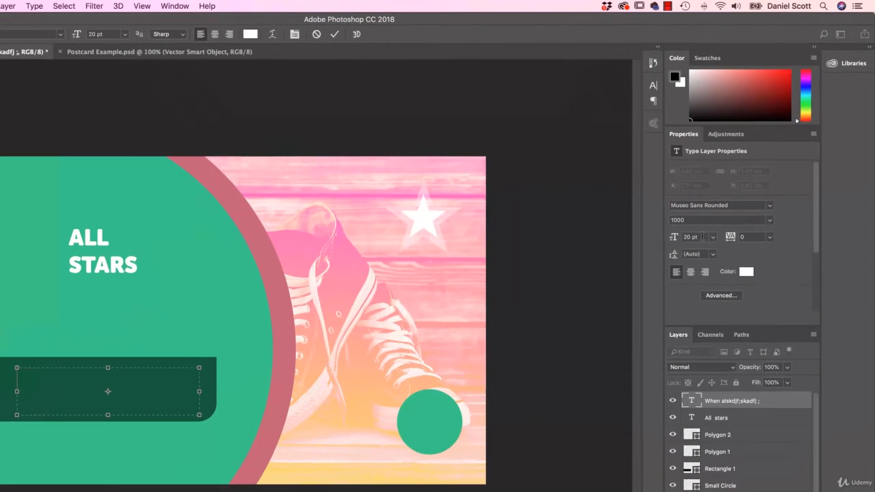
Set the empty paragraph box's font size to 16 pt and its font style to 100
{"action": "left_click", "coordinate": [703, 199]}
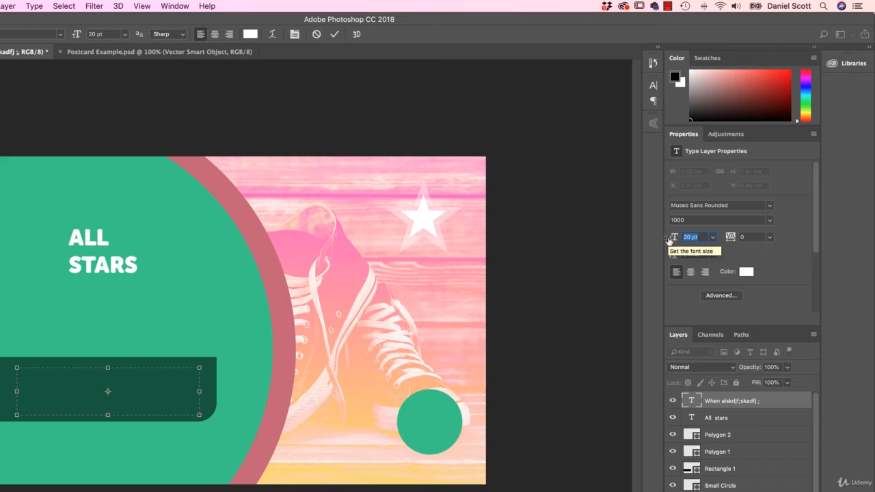
{"action": "type", "text": "16"}
{"action": "key", "text": "Return"}
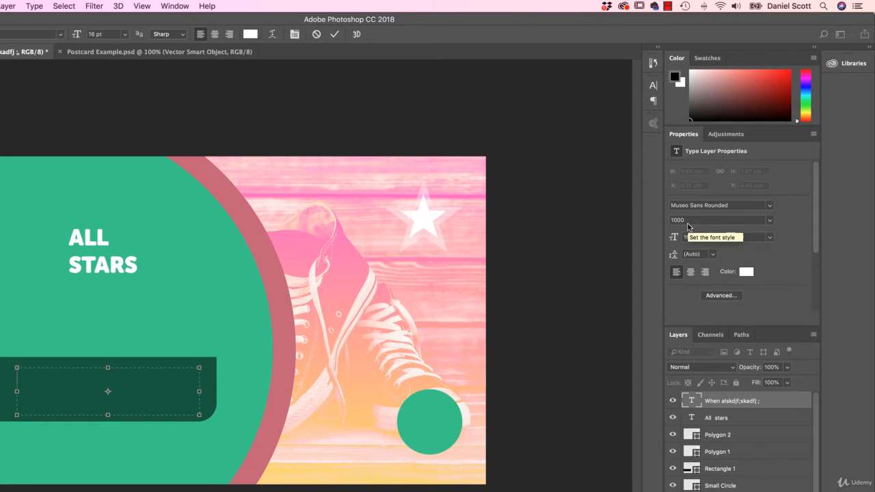
{"action": "left_click", "coordinate": [768, 220]}
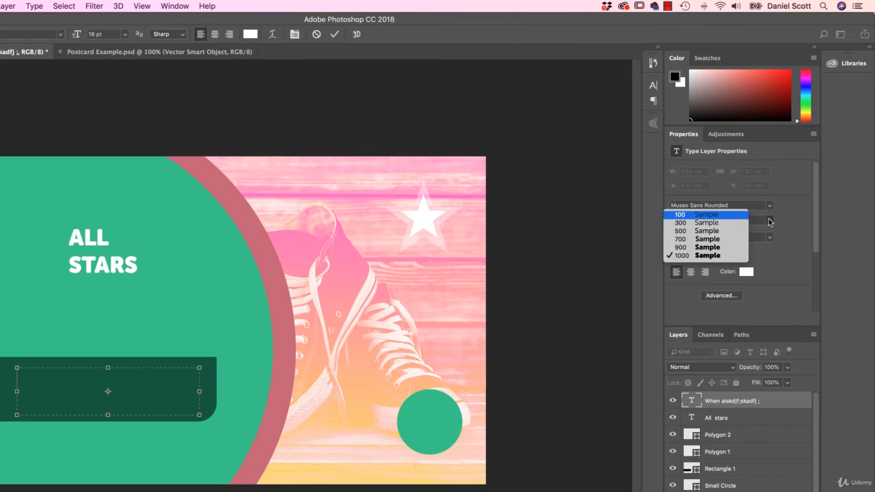
{"action": "left_click", "coordinate": [683, 214]}
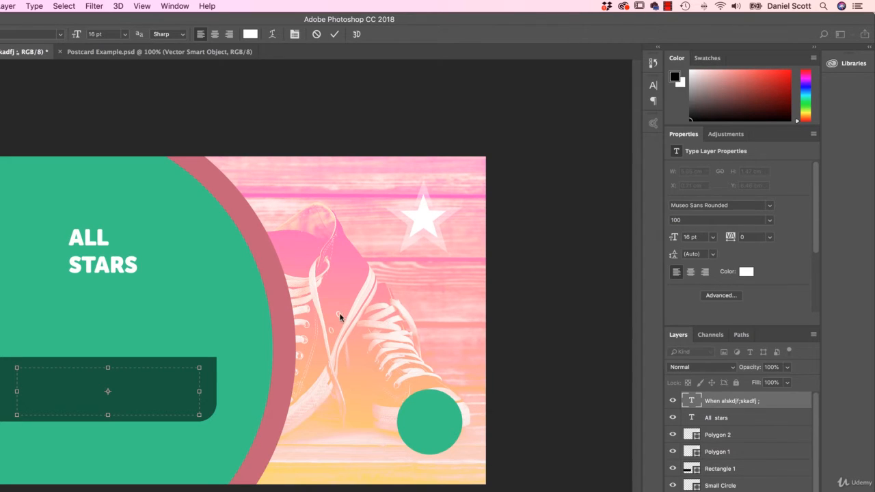
Reduce the paragraph box's font size to 12 pt
{"action": "left_click", "coordinate": [700, 236]}
{"action": "type", "text": "12"}
{"action": "key", "text": "Return"}
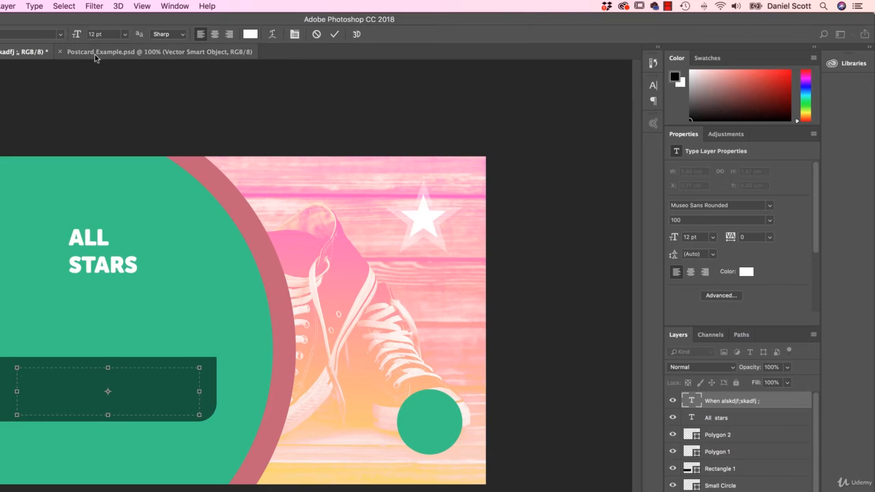
Test the paragraph box with the filler text JFLKSDJ F;LASJ F, and delete it again
{"action": "type", "text": "jflksdj f;lasj f"}
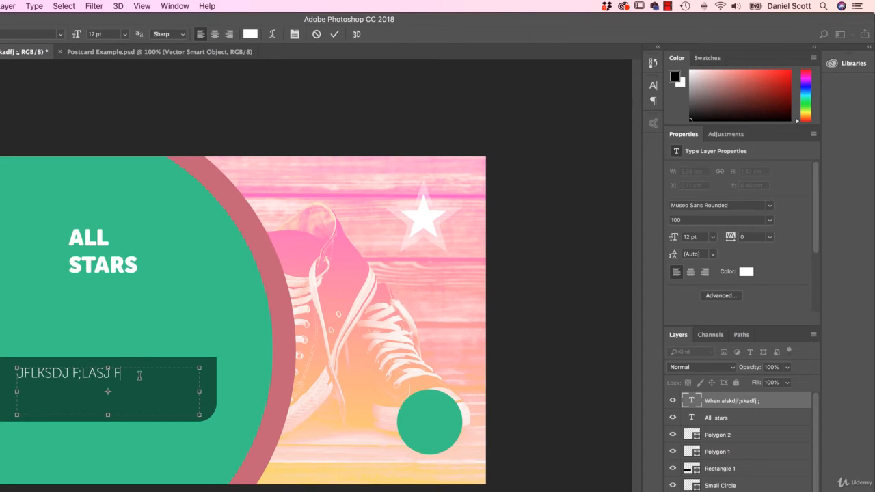
{"action": "key", "text": "super+a"}
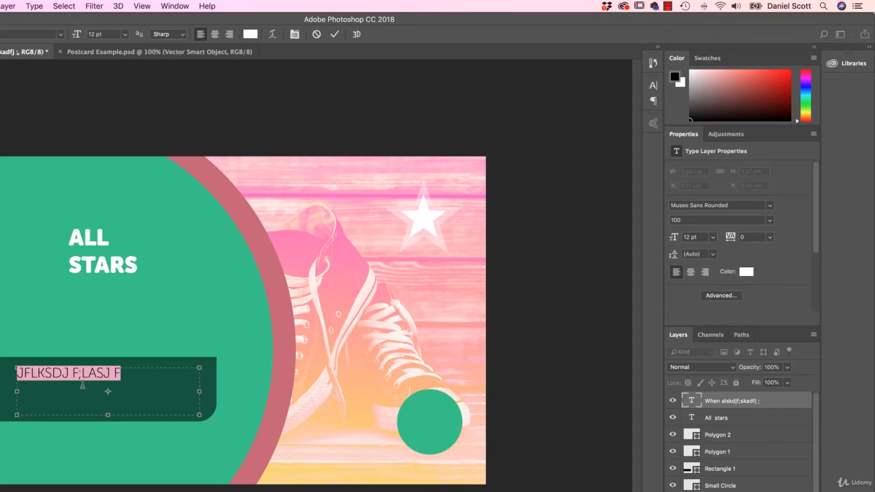
{"action": "key", "text": "BackSpace"}
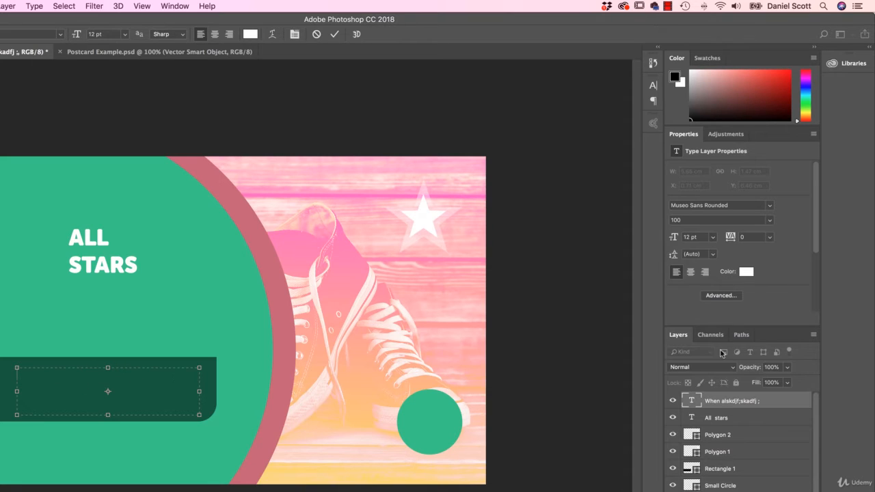
Turn off All Caps for the paragraph box in the advanced character settings and look over the paragraph settings
{"action": "left_click", "coordinate": [721, 295]}
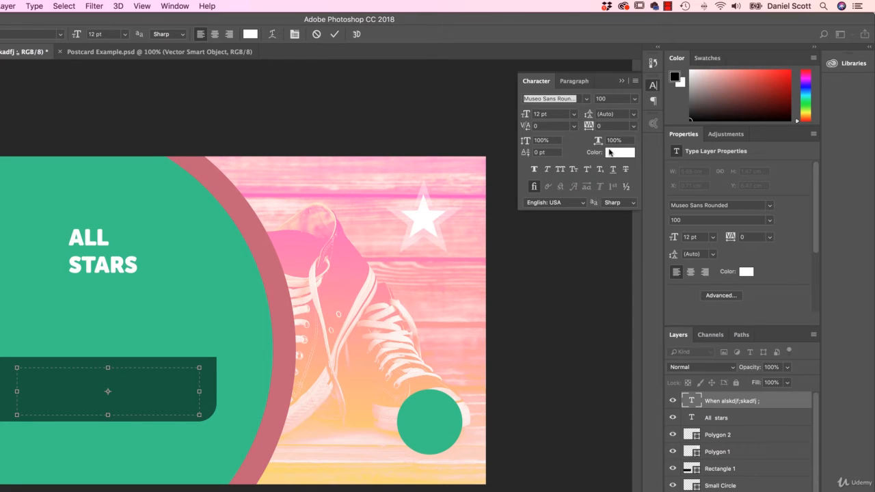
{"action": "left_click", "coordinate": [654, 86]}
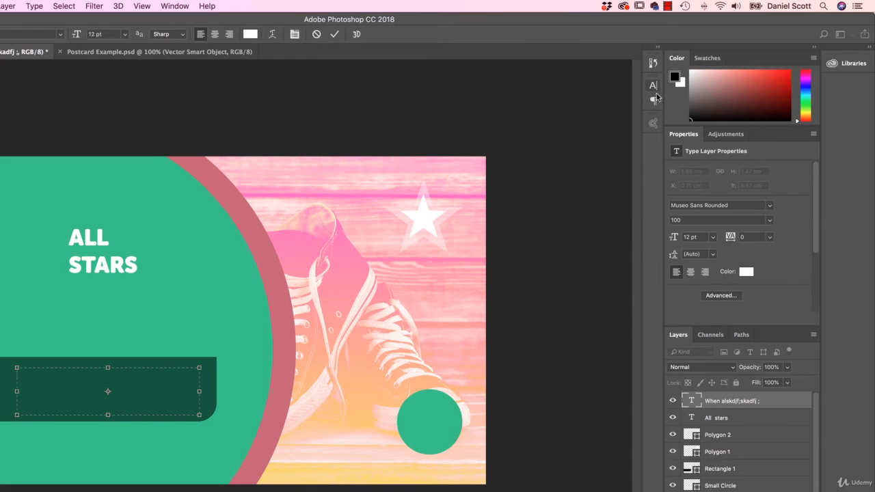
{"action": "left_click", "coordinate": [720, 296]}
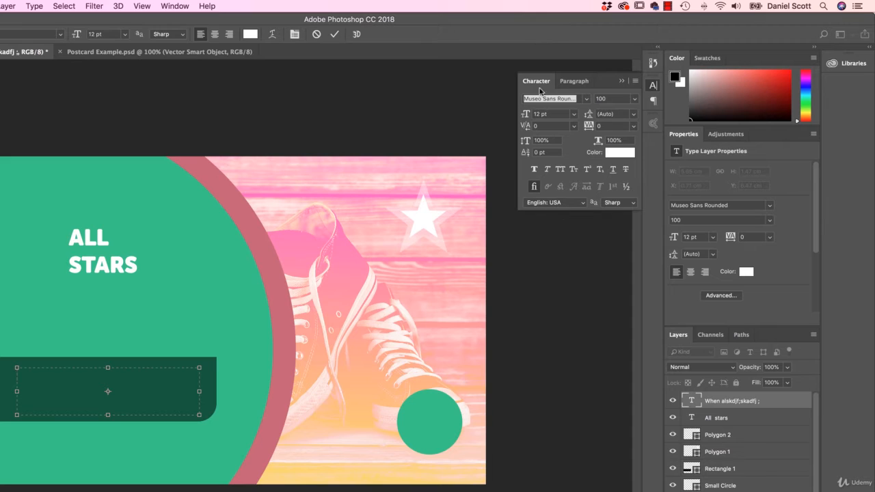
{"action": "left_click", "coordinate": [726, 298]}
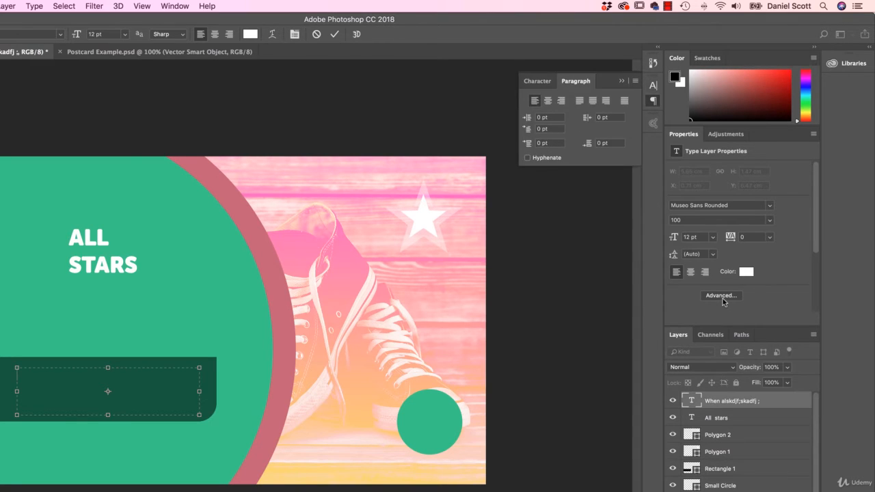
{"action": "left_click", "coordinate": [653, 100]}
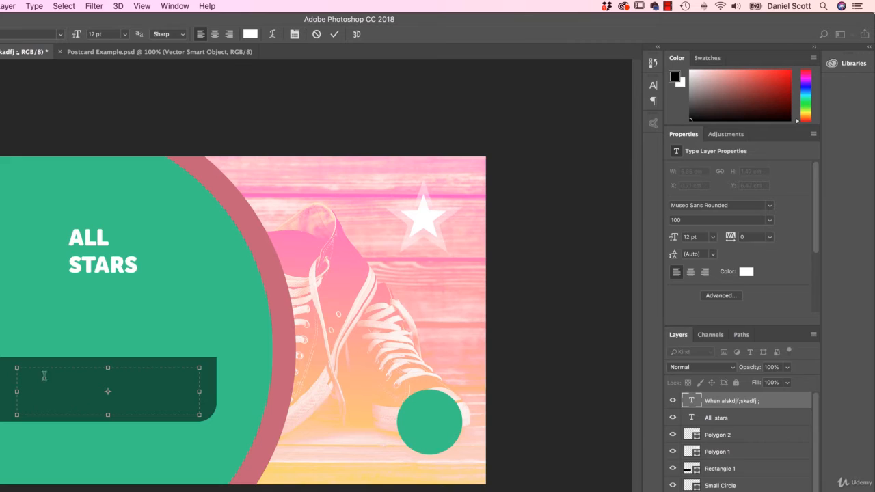
Test the letter case with two lines of random filler text in the paragraph box, and delete them again
{"action": "type", "text": "kfjsalkjdf s,alkfj l,sakdjf; aslkdfjl"}
{"action": "type", "text": "ksjf ;laskj"}
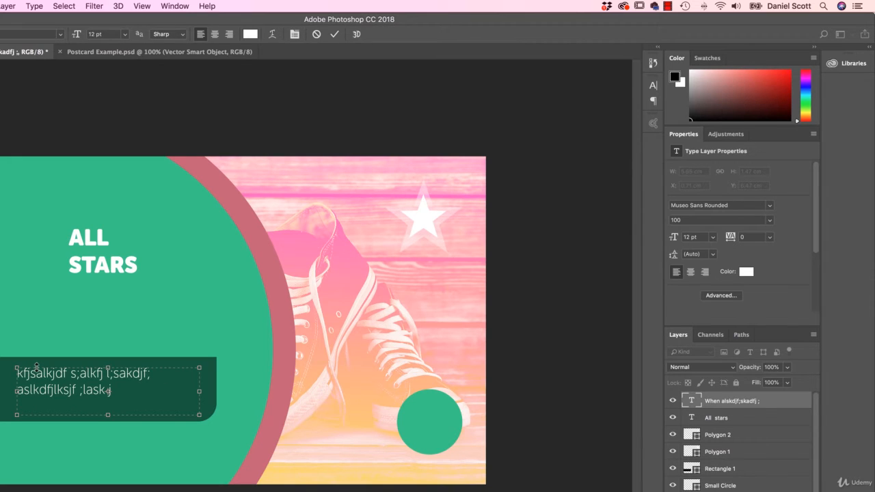
{"action": "key", "text": "super+a"}
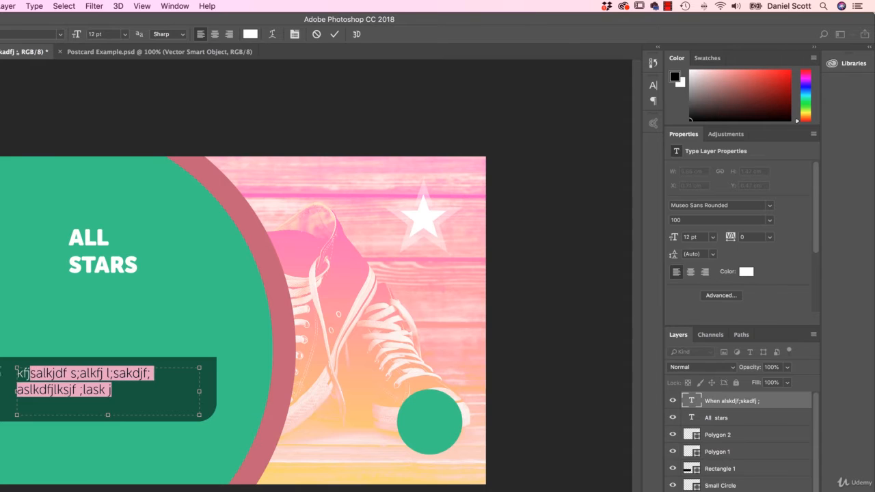
{"action": "key", "text": "BackSpace"}
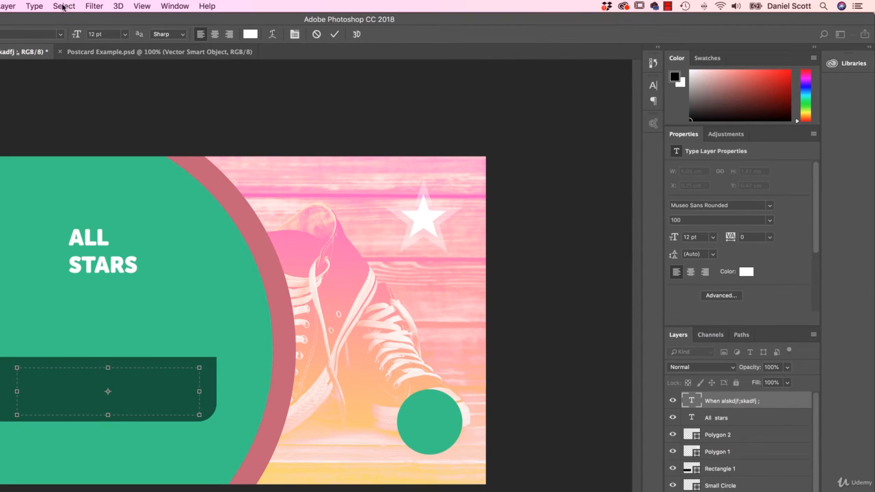
Fill the empty paragraph box with Lorem Ipsum placeholder text
{"action": "left_click", "coordinate": [32, 6]}
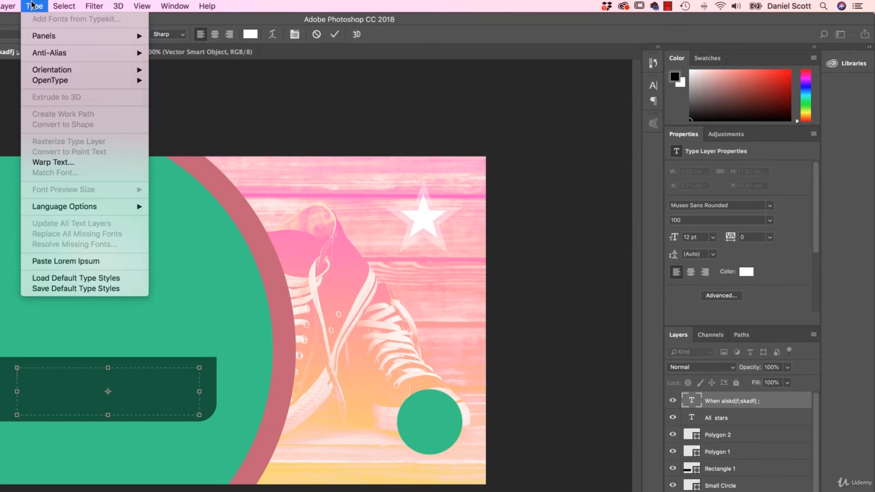
{"action": "left_click", "coordinate": [32, 5]}
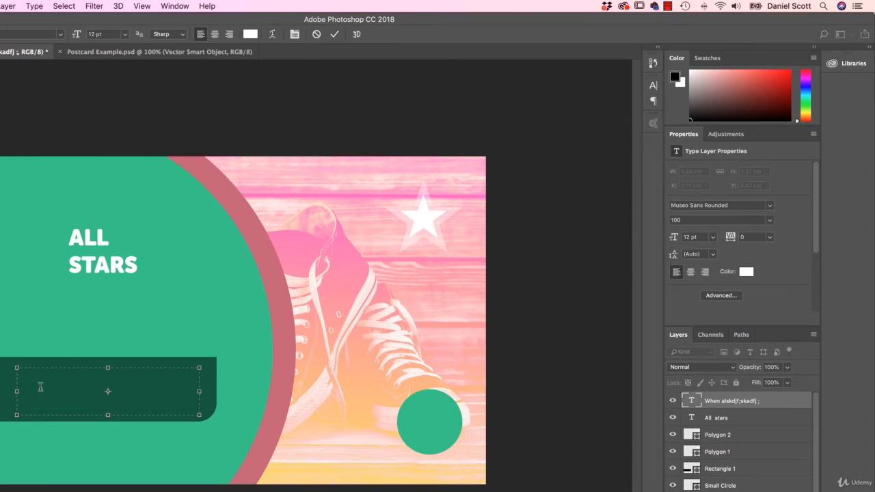
{"action": "left_click", "coordinate": [40, 7]}
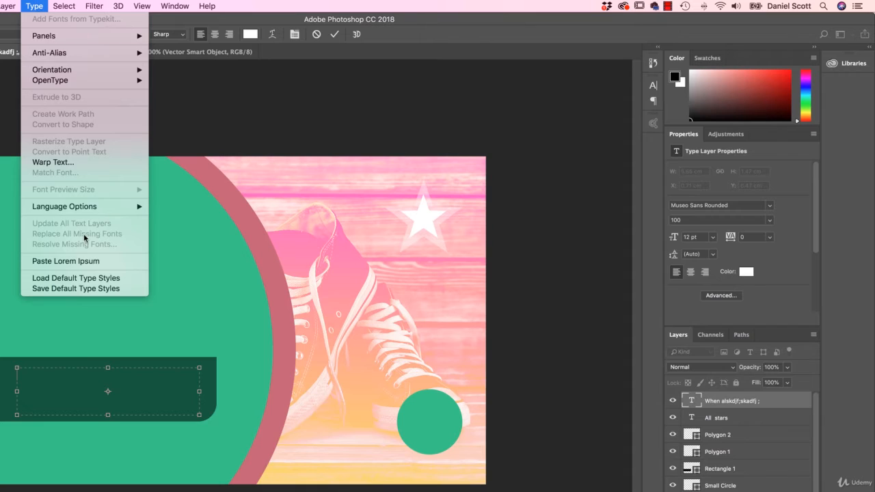
{"action": "left_click", "coordinate": [61, 261]}
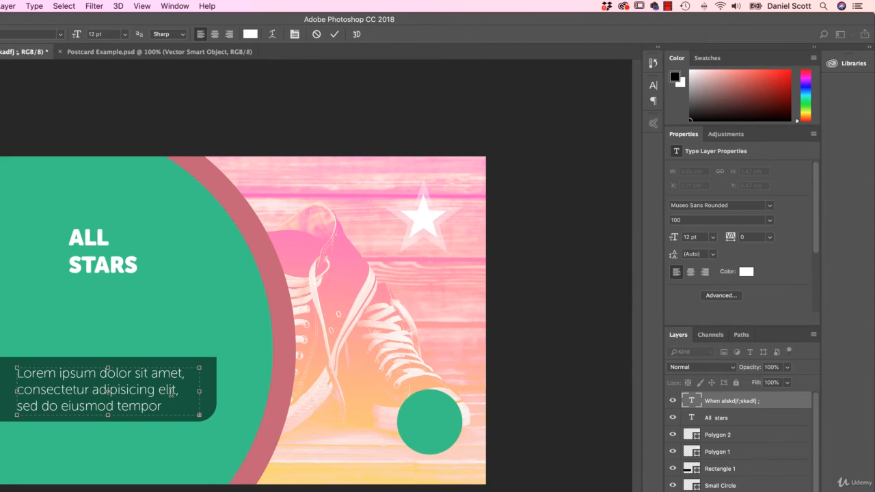
Delete the words "tempor" and "incididunt" after "sed do eiusmod" in the placeholder text
{"action": "double_click", "coordinate": [131, 404]}
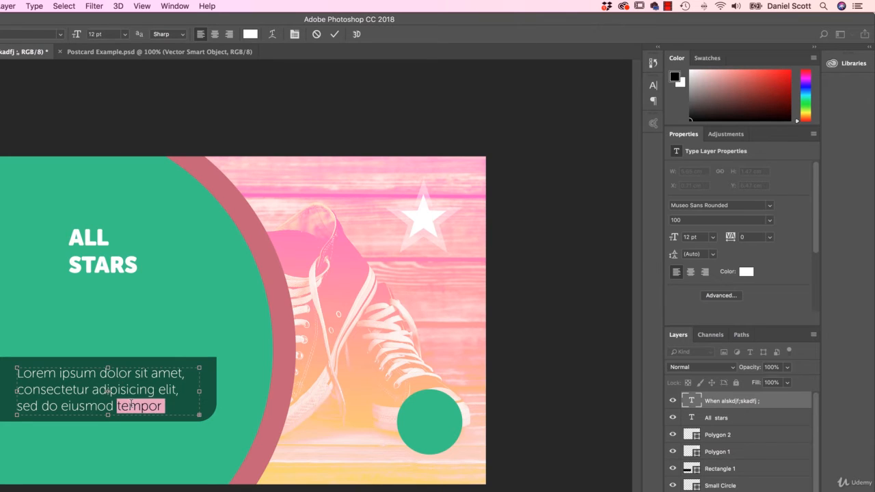
{"action": "type", "text": "incididunt ut"}
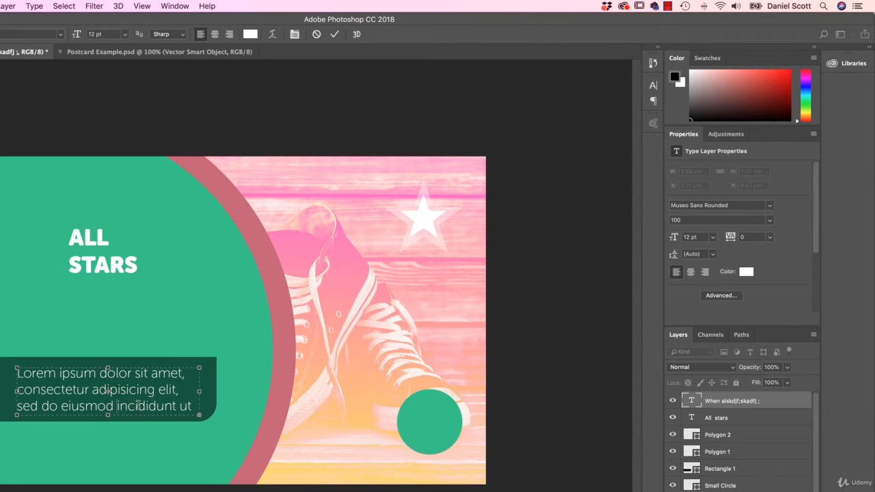
{"action": "double_click", "coordinate": [139, 406]}
{"action": "key", "text": "BackSpace"}
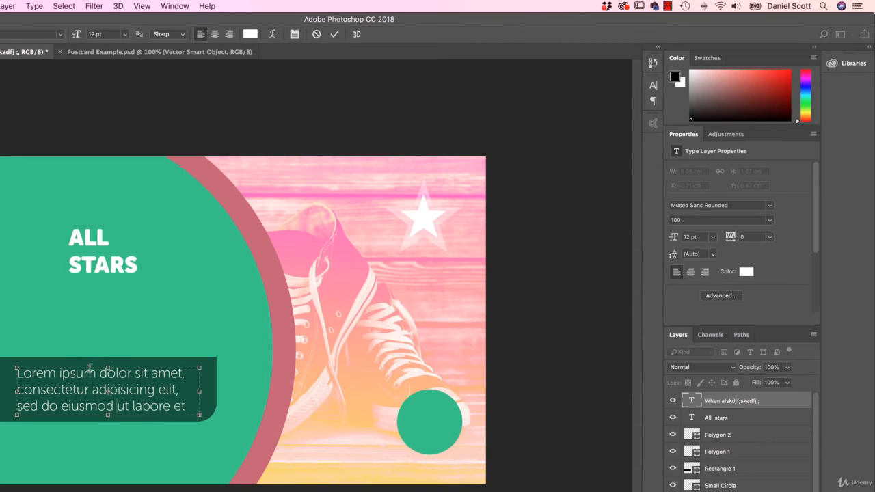
Select all of the placeholder text and set its font size to 10 pt
{"action": "left_click", "coordinate": [65, 6]}
{"action": "left_click", "coordinate": [72, 21]}
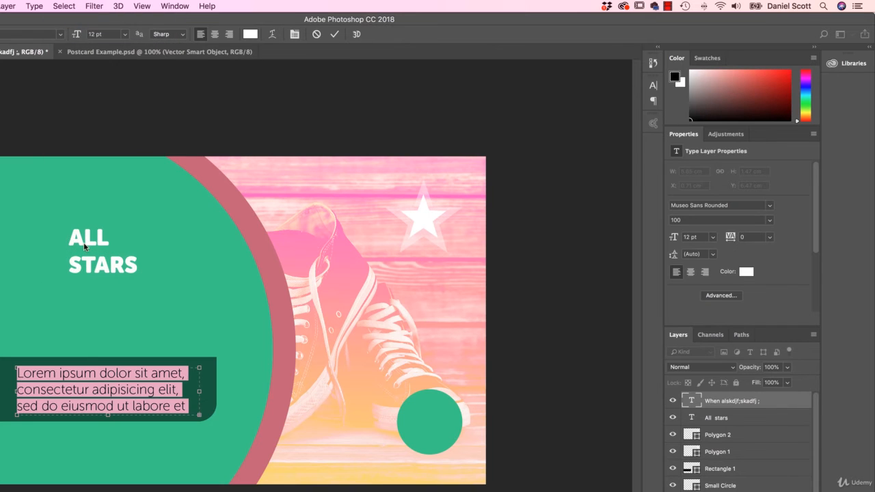
{"action": "left_click", "coordinate": [698, 236]}
{"action": "type", "text": "10"}
{"action": "key", "text": "Return"}
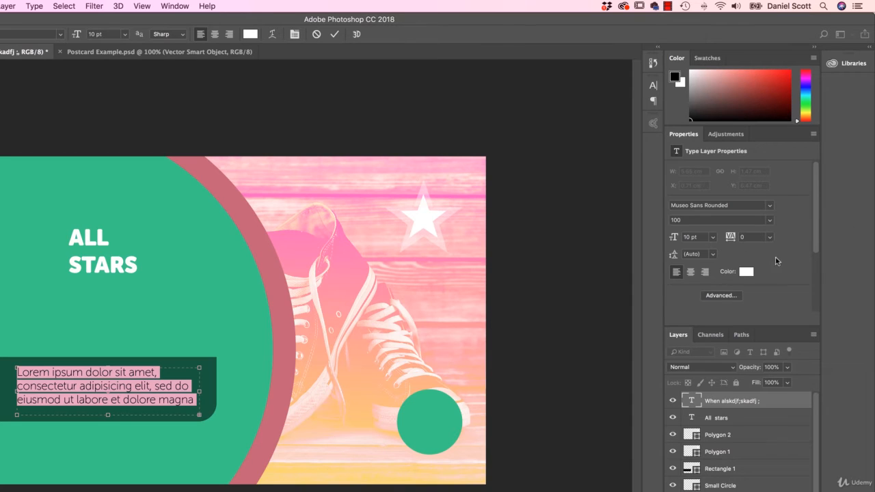
Try centre and right alignment on the placeholder paragraph, and set it back to left alignment
{"action": "left_click", "coordinate": [690, 273]}
{"action": "left_click", "coordinate": [705, 272]}
{"action": "left_click", "coordinate": [676, 273]}
Try wider leading up to 24 pt on the placeholder paragraph, and tighten it to 12 pt
{"action": "left_click_drag", "start_coordinate": [673, 253], "coordinate": [684, 257]}
{"action": "left_click", "coordinate": [711, 255]}
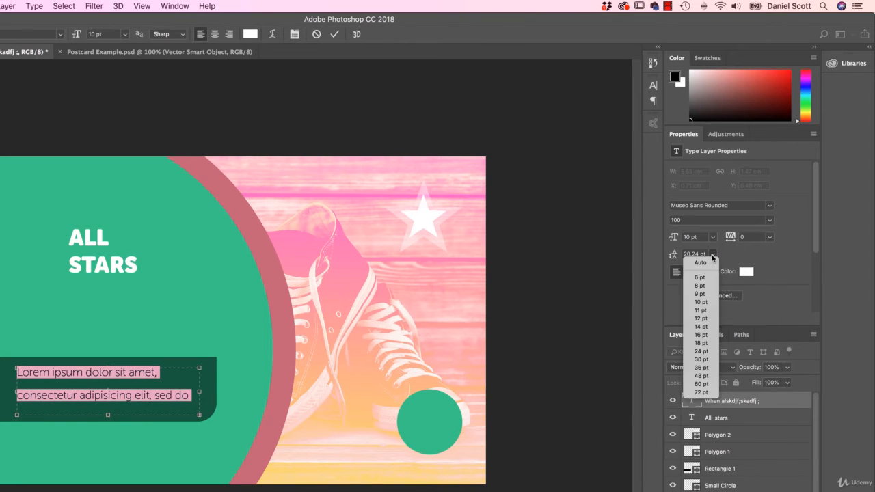
{"action": "left_click", "coordinate": [702, 352]}
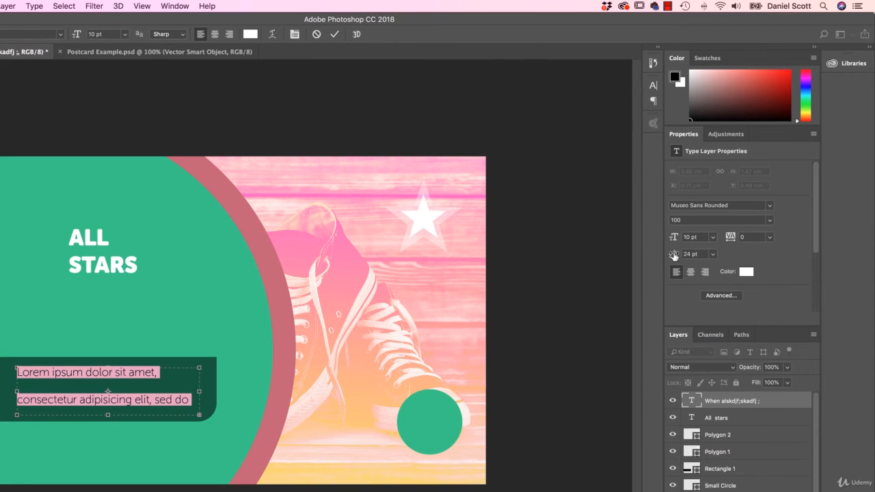
{"action": "left_click_drag", "start_coordinate": [673, 255], "coordinate": [669, 255]}
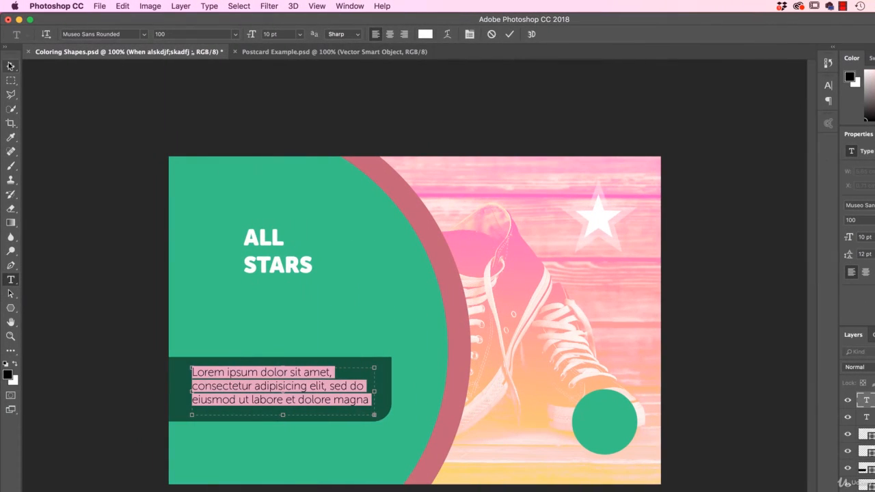
Finish the text edit, nudge the paragraph to X 0.74 cm, Y 6.55 cm, and compare the layout with Postcard Example.psd
{"action": "left_click", "coordinate": [11, 67]}
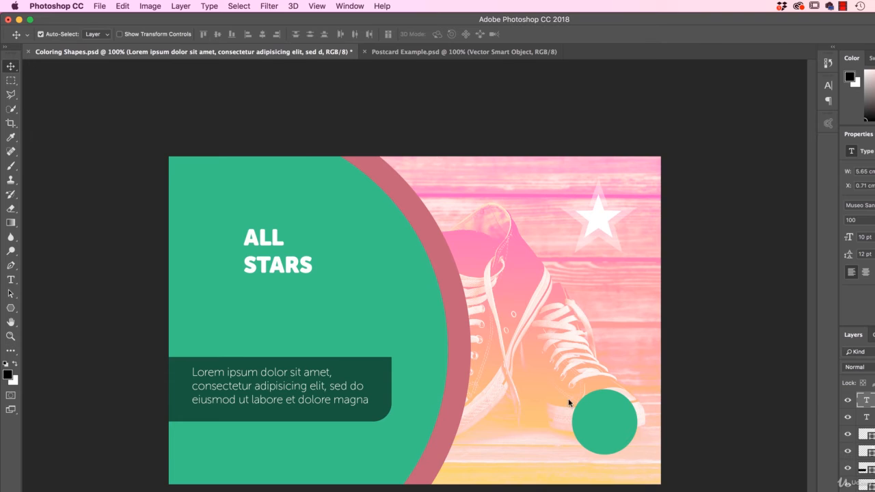
{"action": "left_click_drag", "start_coordinate": [254, 378], "coordinate": [255, 380]}
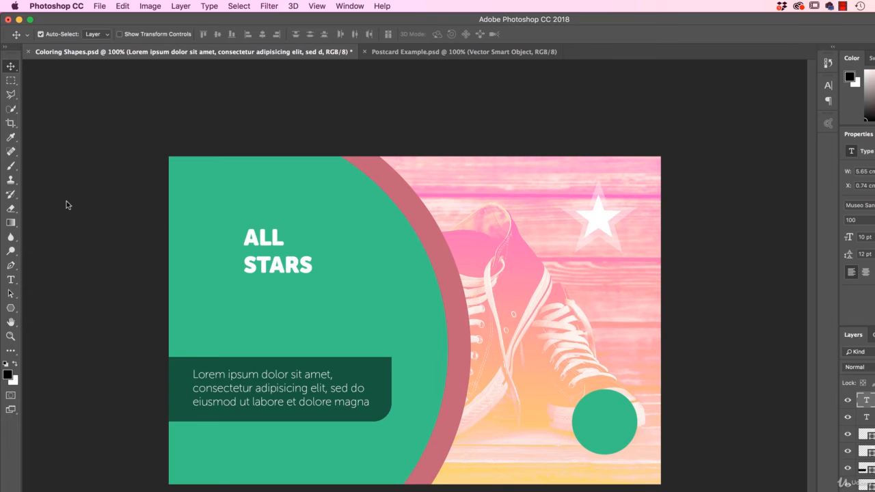
{"action": "left_click", "coordinate": [413, 52]}
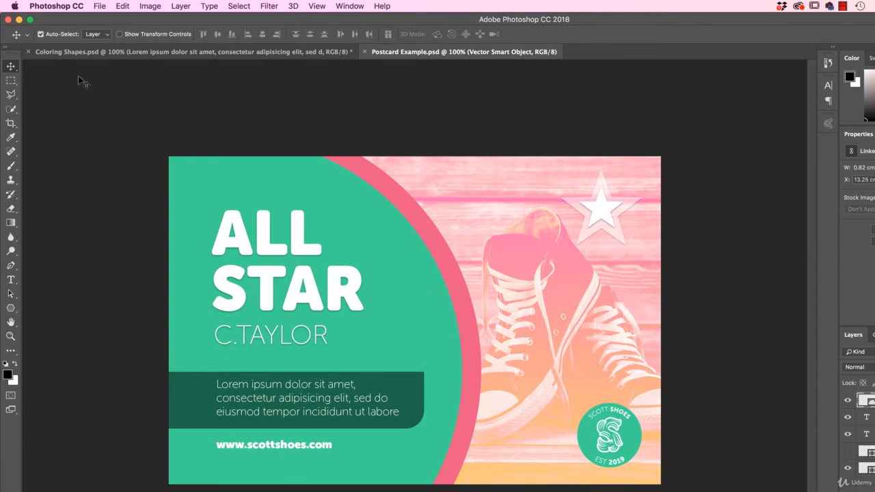
{"action": "left_click", "coordinate": [240, 52]}
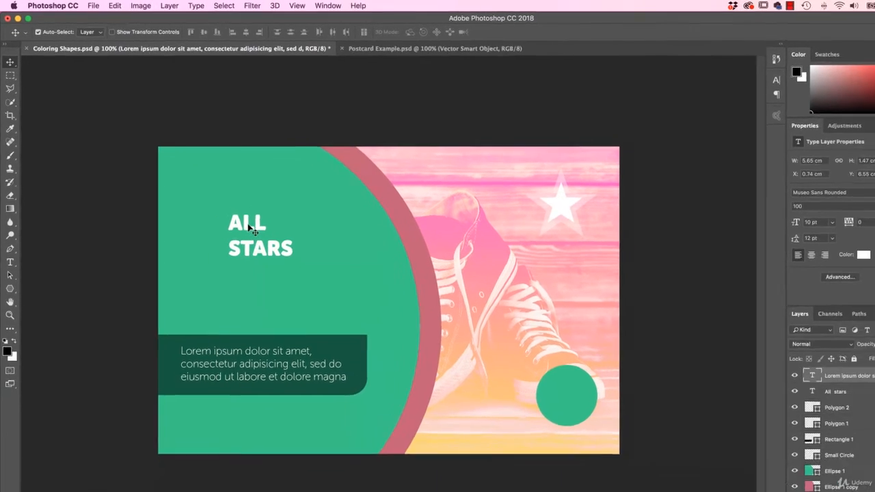
Try enlarging the ALL STARS headline to 62 pt, and undo the size change
{"action": "left_click", "coordinate": [267, 235]}
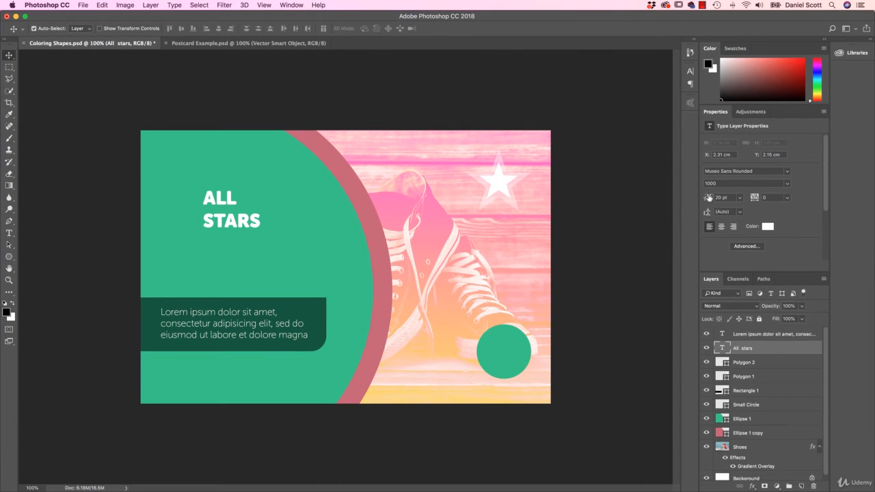
{"action": "left_click_drag", "start_coordinate": [715, 198], "coordinate": [712, 200]}
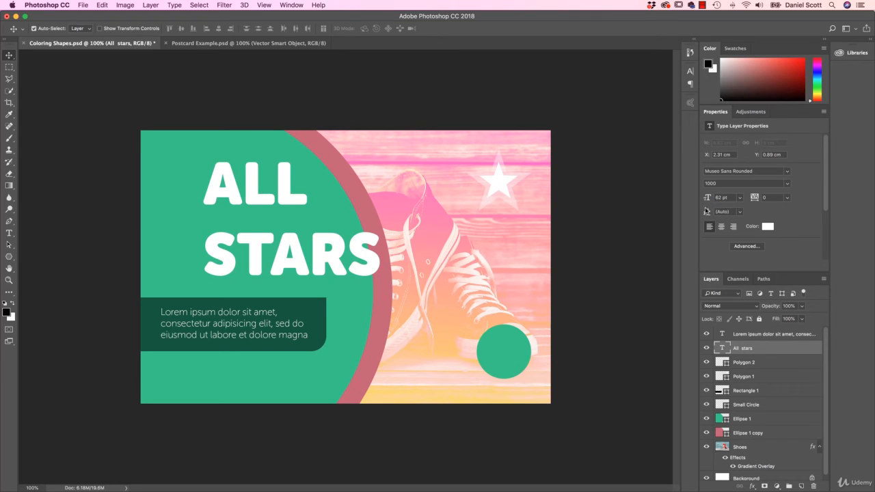
{"action": "key", "text": "super+z"}
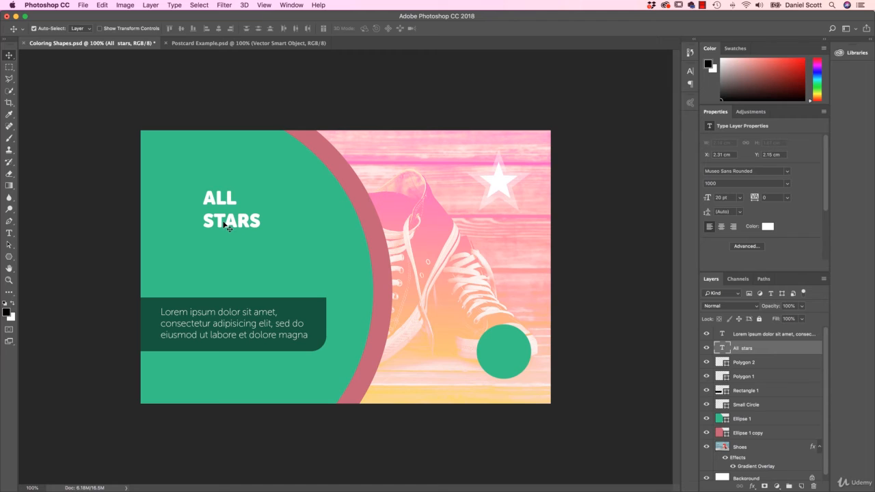
Scale the ALL STARS headline proportionally to 222.18% with Free Transform and place it at X 1.3 cm, Y 1.49 cm
{"action": "key", "text": "super+t"}
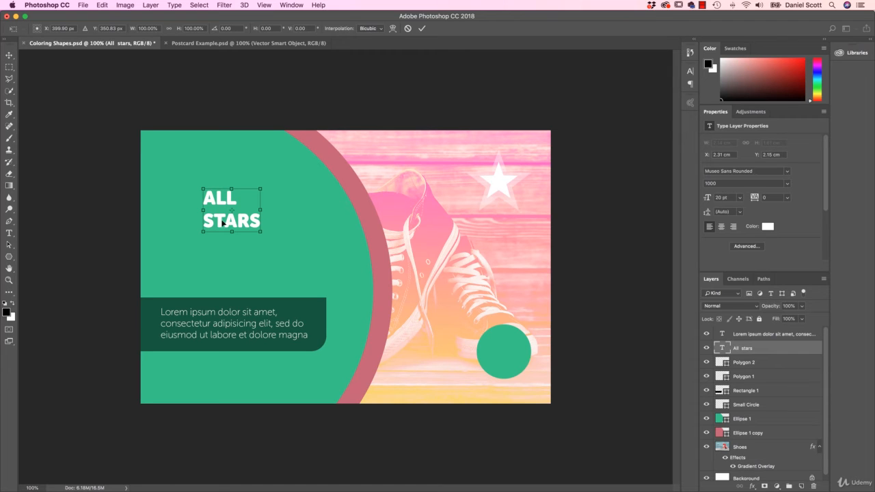
{"action": "left_click", "coordinate": [101, 5]}
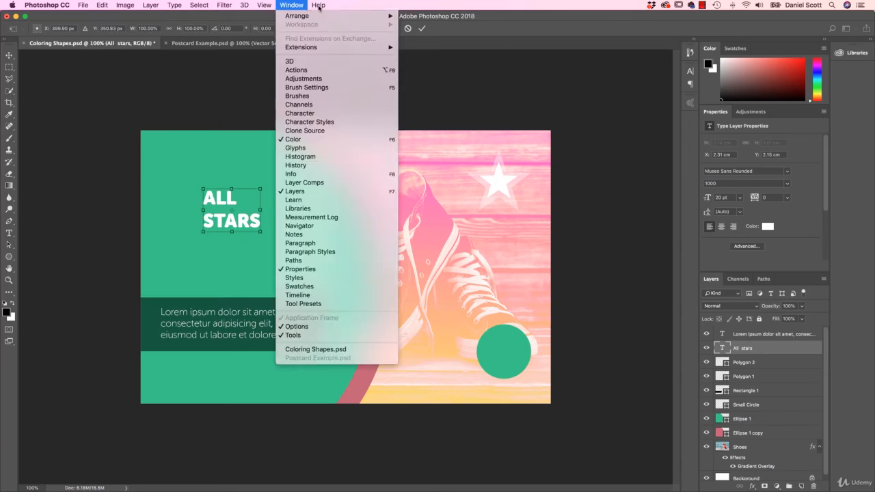
{"action": "left_click", "coordinate": [285, 22]}
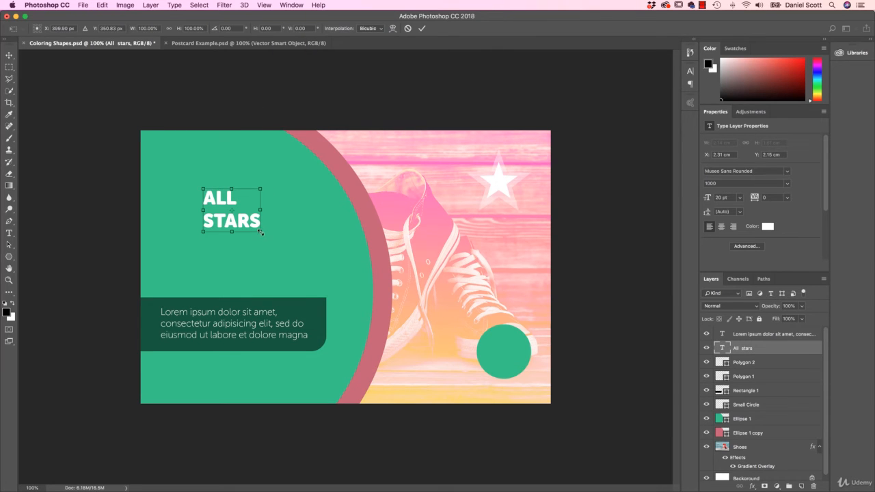
{"action": "left_click_drag", "start_coordinate": [260, 233], "coordinate": [294, 251]}
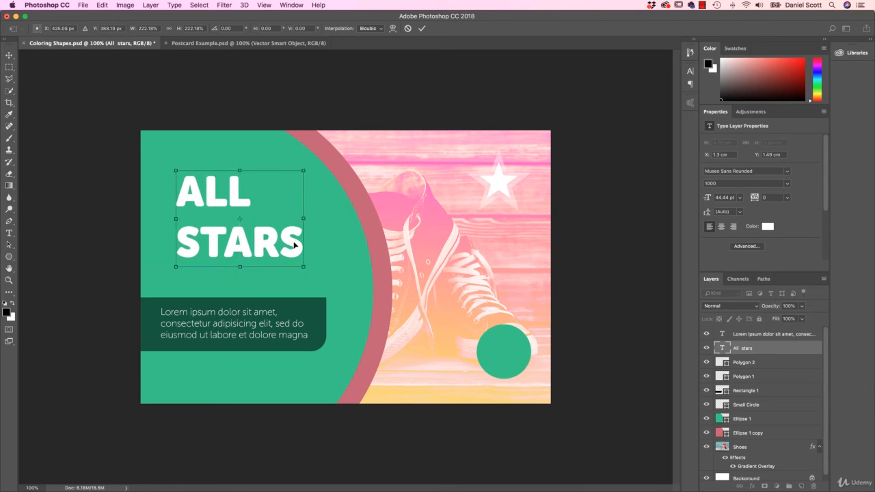
{"action": "key", "text": "Return"}
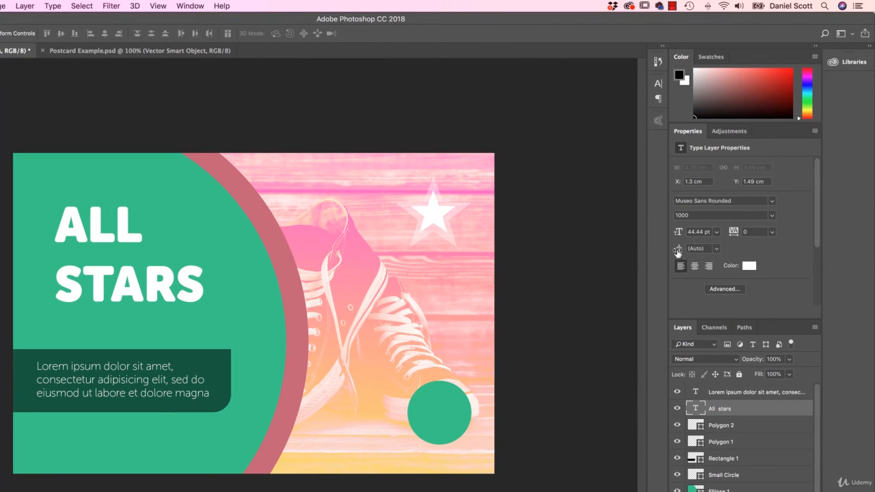
Tighten the ALL STARS headline's leading to 42.86 pt, and scale the headline to 116.77% at X 1.19 cm, Y 1.83 cm
{"action": "left_click_drag", "start_coordinate": [678, 252], "coordinate": [673, 250]}
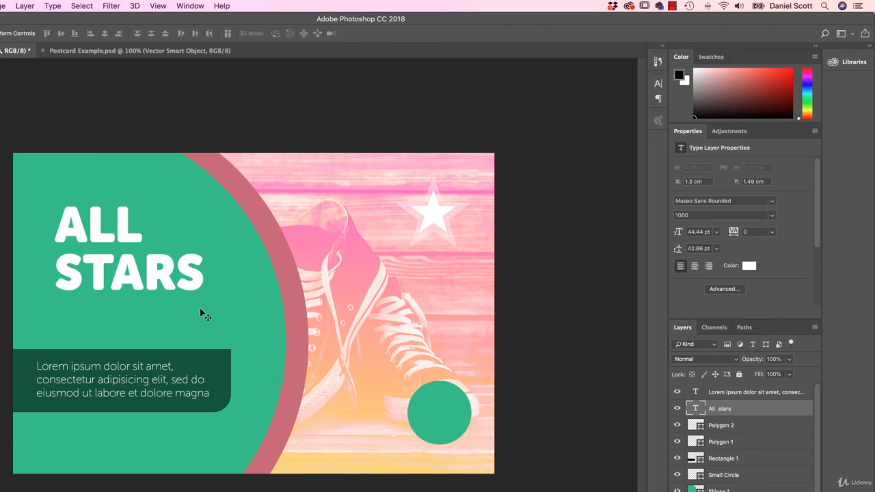
{"action": "key", "text": "super+t"}
{"action": "mouse_move", "coordinate": [203, 302]}
{"action": "left_mouse_down"}
{"action": "mouse_move", "coordinate": [229, 318]}
{"action": "mouse_move", "coordinate": [208, 303]}
{"action": "left_mouse_up"}
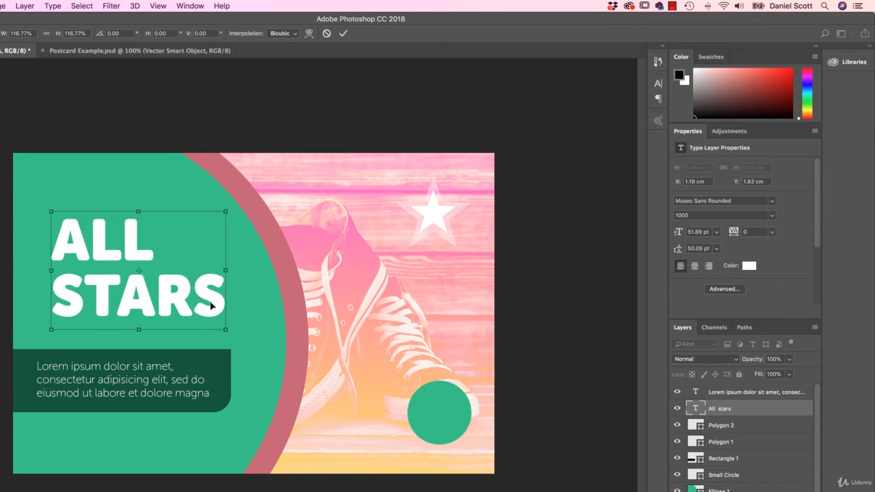
{"action": "key", "text": "Return"}
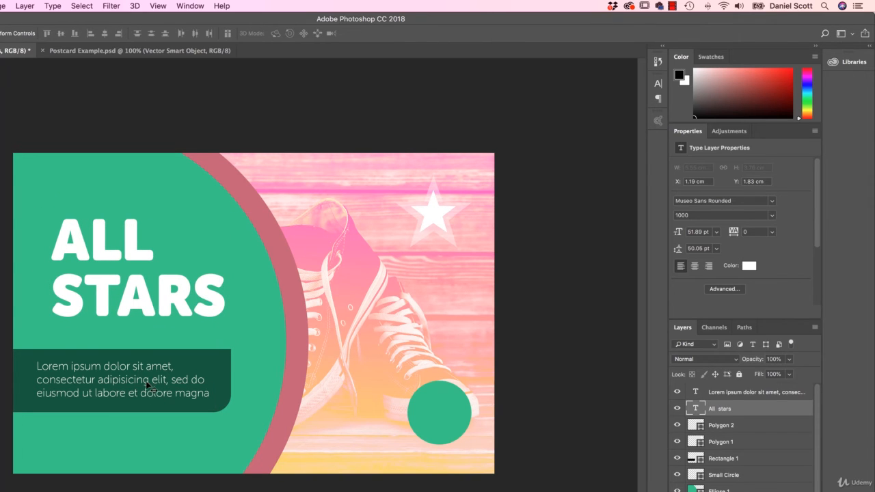
Move the paragraph together with its dark rectangle about 0.58 cm right, and shift the headline up to X 1.14 cm
{"action": "left_click", "coordinate": [737, 394]}
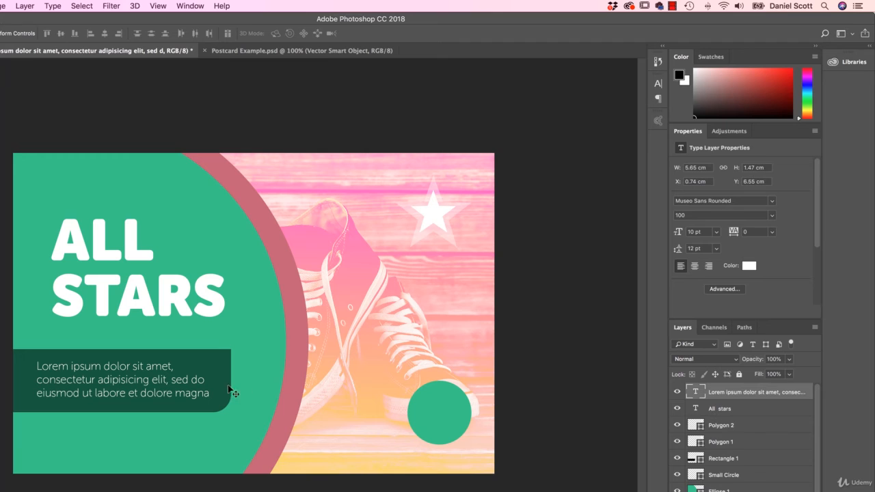
{"action": "left_click_drag", "start_coordinate": [184, 362], "coordinate": [223, 367]}
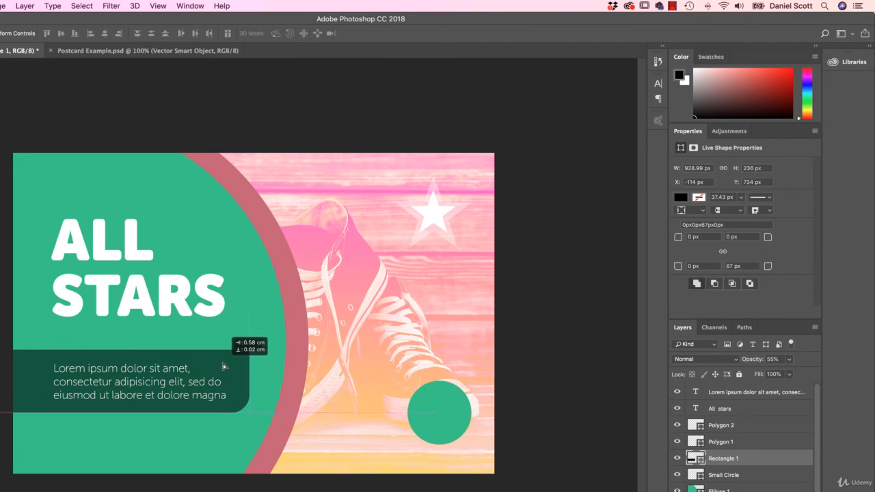
{"action": "left_click_drag", "start_coordinate": [180, 304], "coordinate": [179, 286]}
Check the subtitle in Postcard Example.psd, and add the point text C.TAYLOR below the ALL STARS headline in Coloring Shapes.psd
{"action": "left_click", "coordinate": [11, 273]}
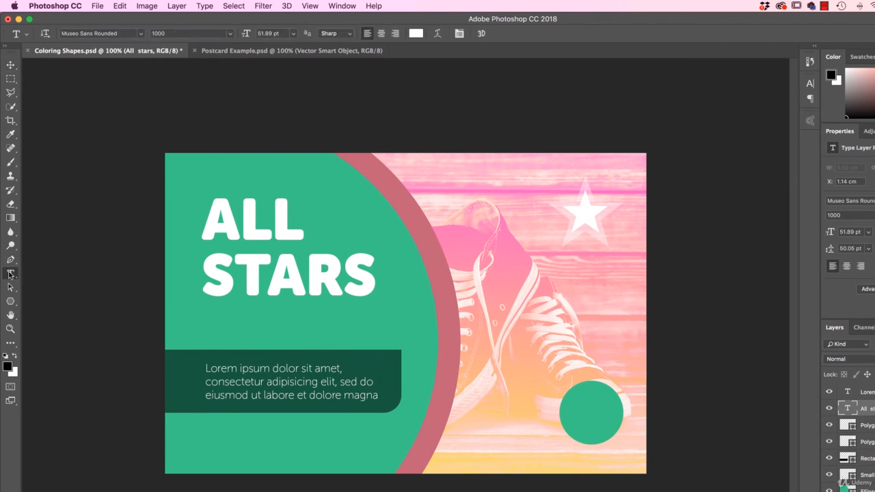
{"action": "left_click", "coordinate": [250, 50]}
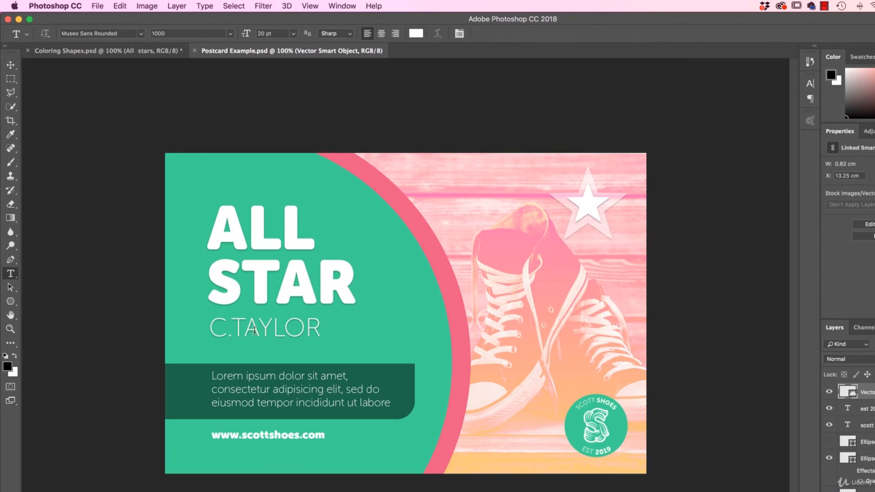
{"action": "left_click", "coordinate": [99, 52]}
{"action": "left_click", "coordinate": [214, 324]}
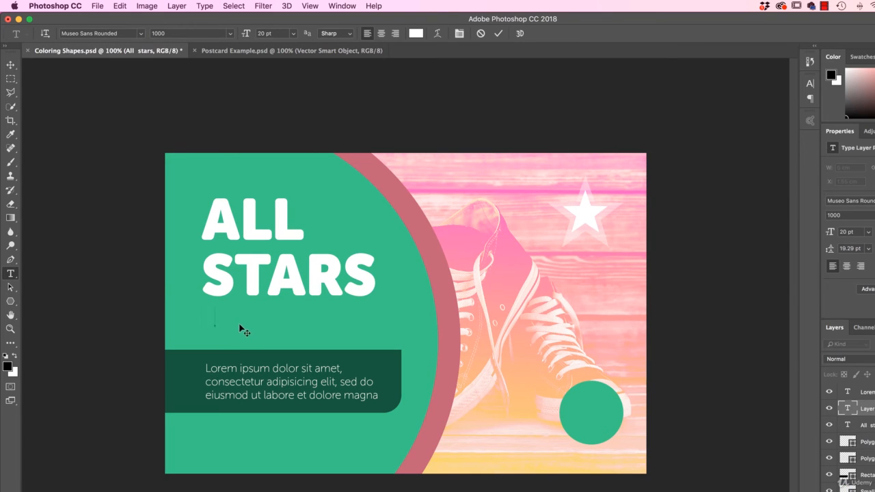
{"action": "type", "text": "c"}
{"action": "type", "text": ".TA"}
{"action": "type", "text": "YUL;A"}
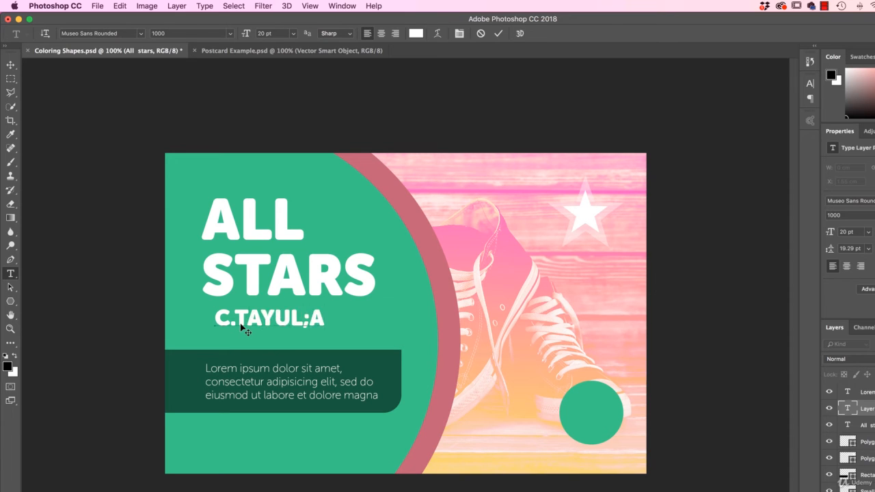
{"action": "key", "text": "BackSpace"}
{"action": "key", "text": "BackSpace"}
{"action": "key", "text": "BackSpace"}
{"action": "key", "text": "BackSpace"}
{"action": "type", "text": "LOR"}
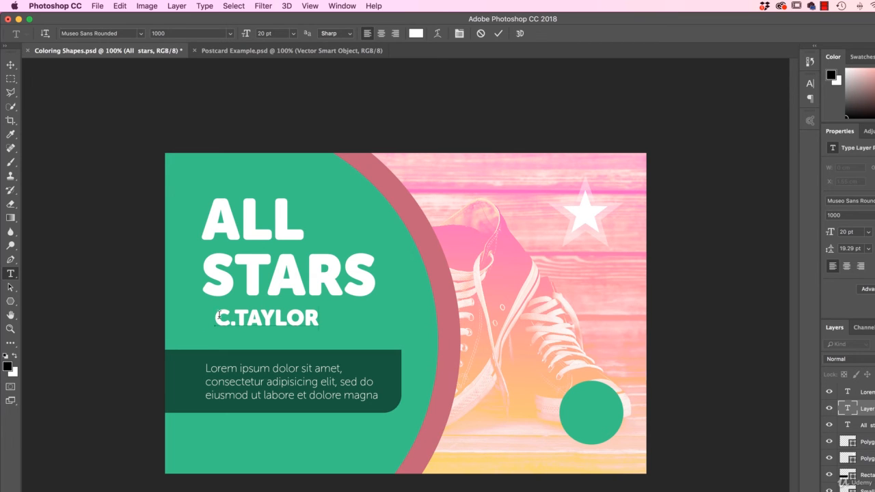
Try font weight 300 on the C.TAYLOR line, and set it to 100
{"action": "left_click_drag", "start_coordinate": [216, 319], "coordinate": [321, 322]}
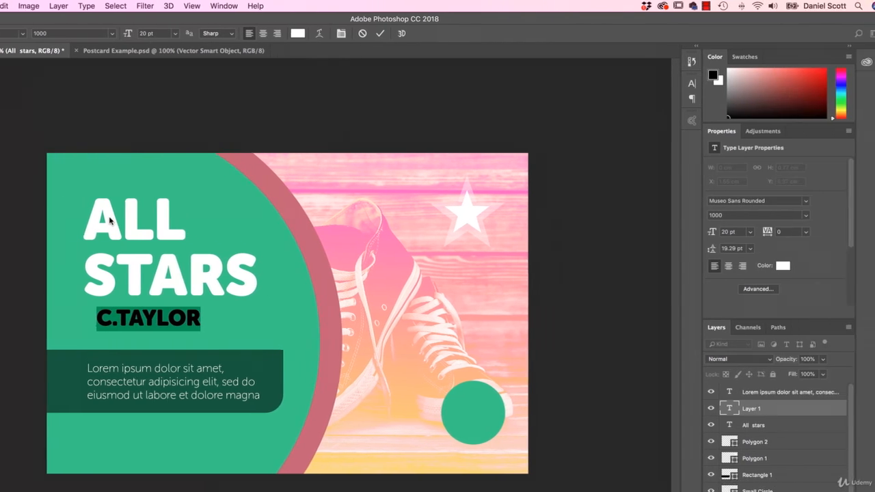
{"action": "left_click", "coordinate": [772, 216]}
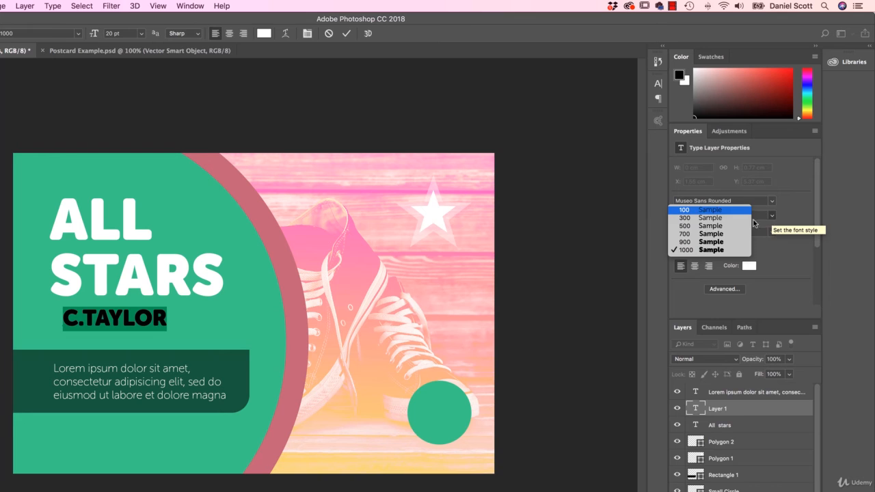
{"action": "left_click", "coordinate": [703, 218]}
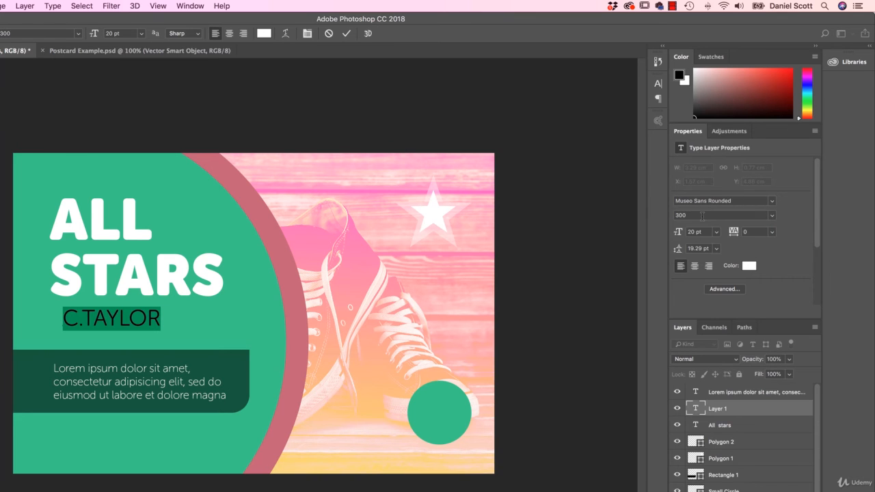
{"action": "left_click", "coordinate": [759, 212]}
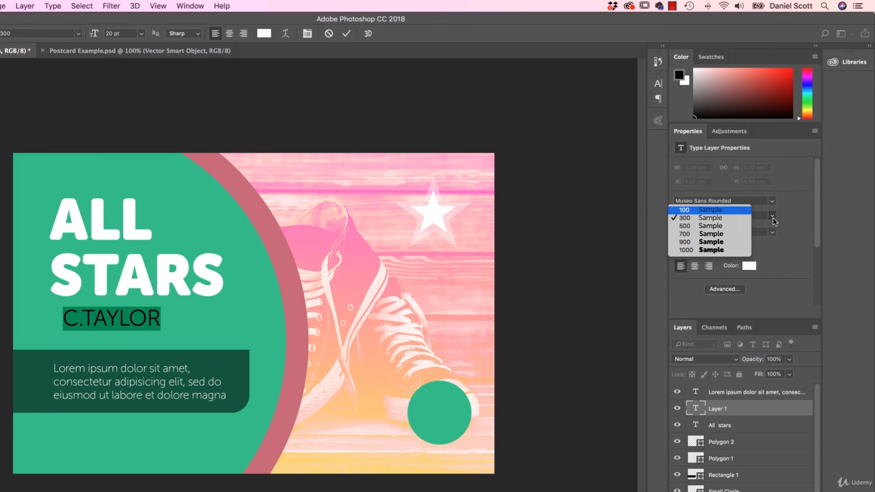
{"action": "left_click", "coordinate": [711, 204]}
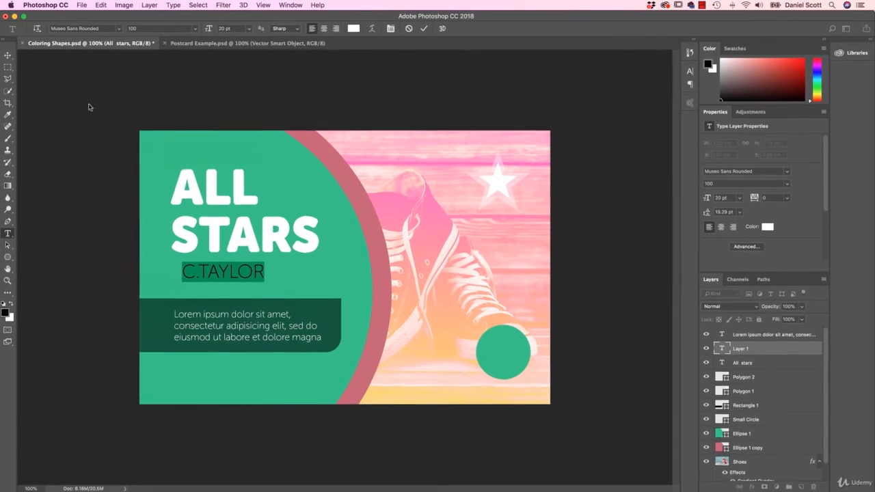
Align C.TAYLOR under the headline at X 1.23 cm, Y 4.86 cm, and enlarge it to 23.26 pt with Free Transform
{"action": "left_click", "coordinate": [9, 55]}
{"action": "left_click_drag", "start_coordinate": [233, 276], "coordinate": [268, 288]}
{"action": "key", "text": "ctrl+t"}
{"action": "key", "text": "Return"}
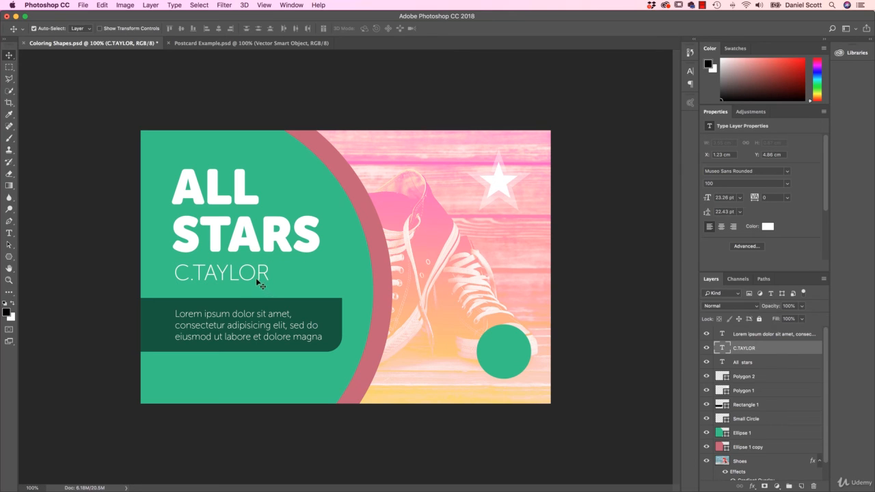
Nudge the headline and C.TAYLOR up together to Y 1.01 cm, and raise the paragraph to Y 6.55 cm
{"action": "left_click", "coordinate": [256, 242], "text": "shift"}
{"action": "key", "text": "shift+Up"}
{"action": "key", "text": "shift+Up"}
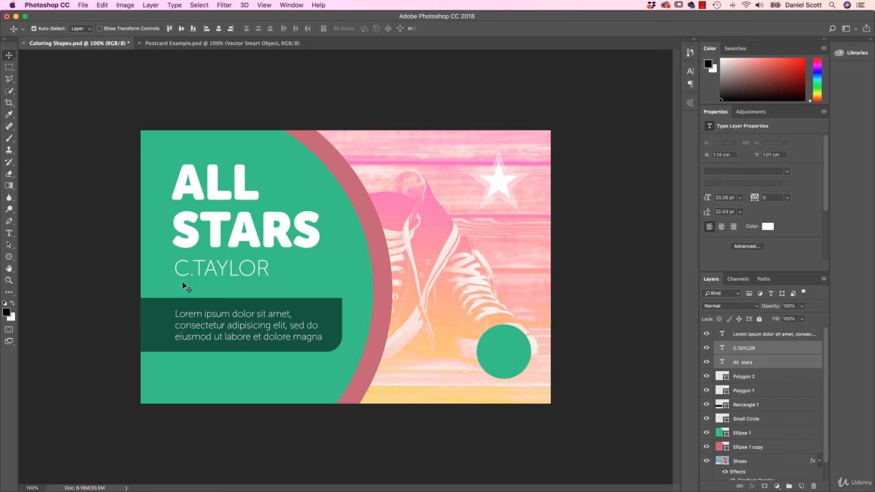
{"action": "left_click_drag", "start_coordinate": [250, 320], "coordinate": [248, 319]}
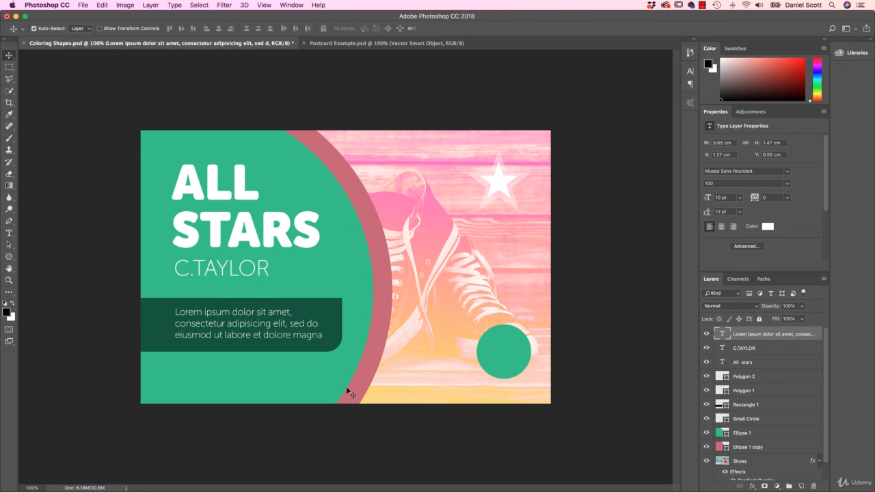
Duplicate the All stars text layer and move the copy over the paragraph to X 1.33 cm, Y 6.28 cm
{"action": "left_click", "coordinate": [232, 195]}
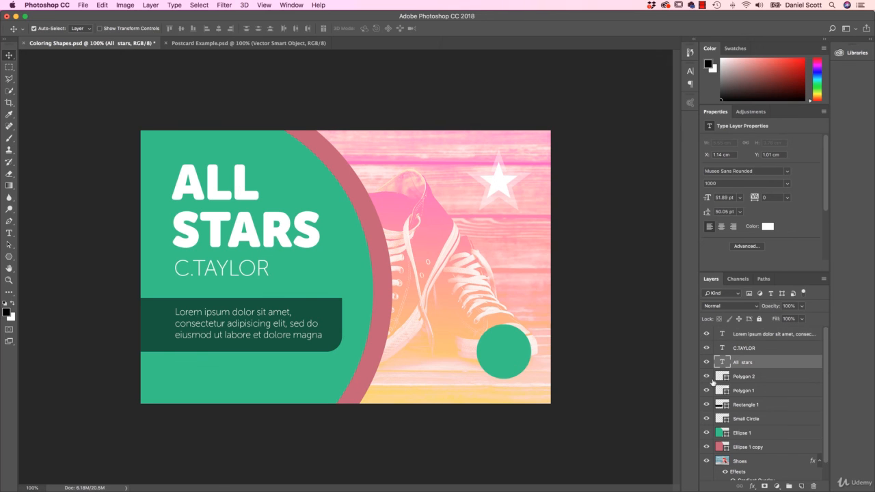
{"action": "right_click", "coordinate": [757, 364]}
{"action": "left_click", "coordinate": [673, 119]}
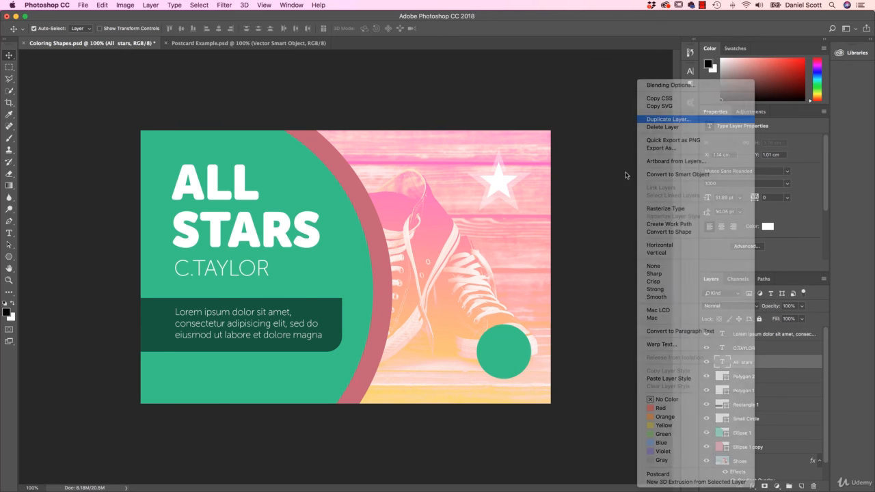
{"action": "key", "text": "Return"}
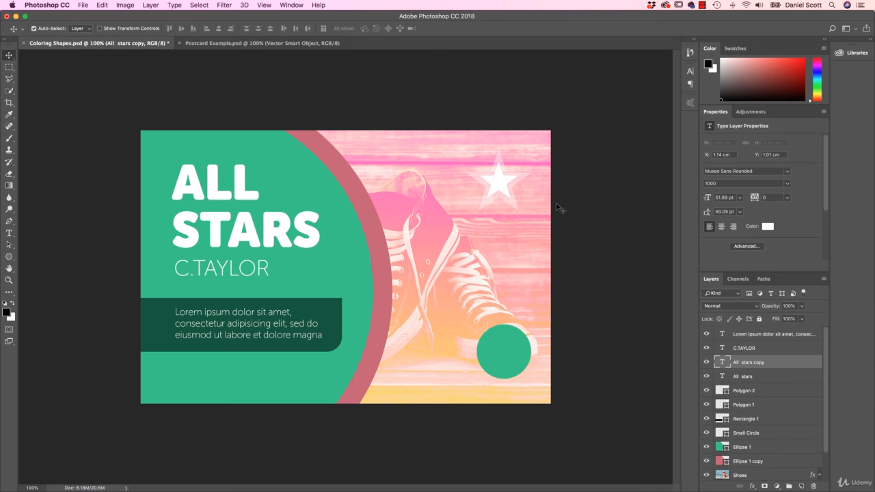
{"action": "left_click_drag", "start_coordinate": [217, 233], "coordinate": [226, 370]}
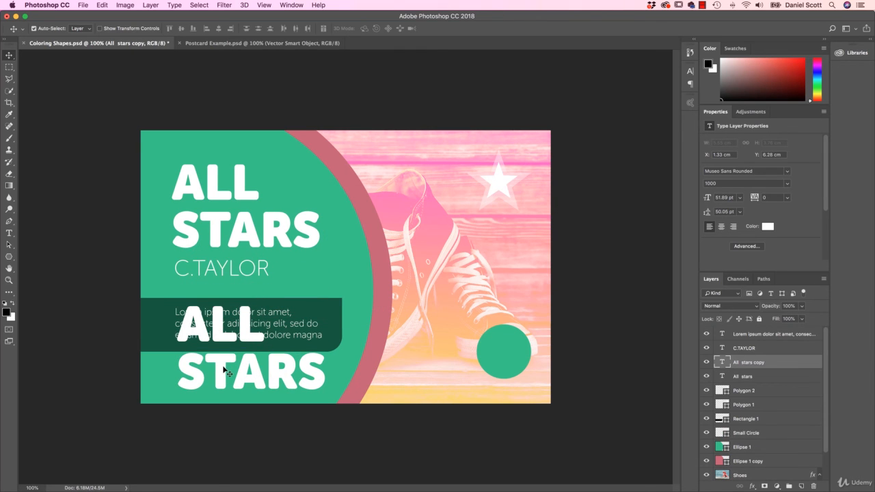
{"action": "left_click", "coordinate": [9, 233]}
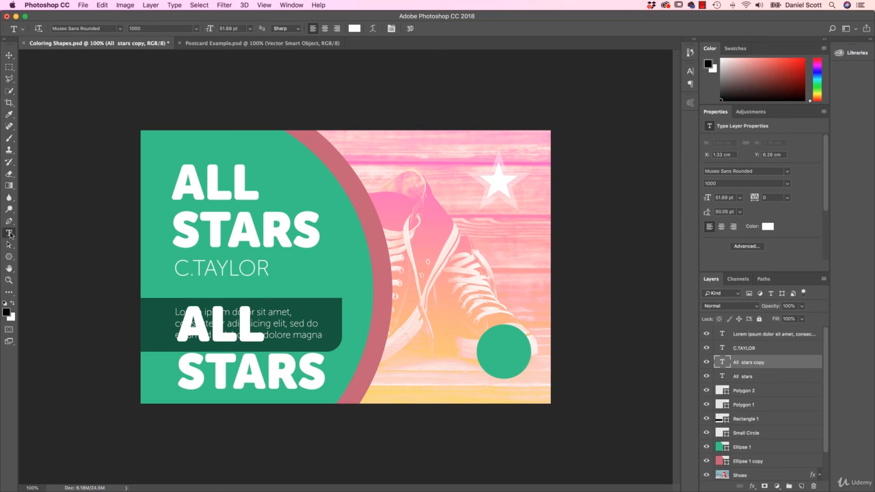
{"action": "double_click", "coordinate": [213, 381]}
{"action": "triple_click", "coordinate": [214, 381]}
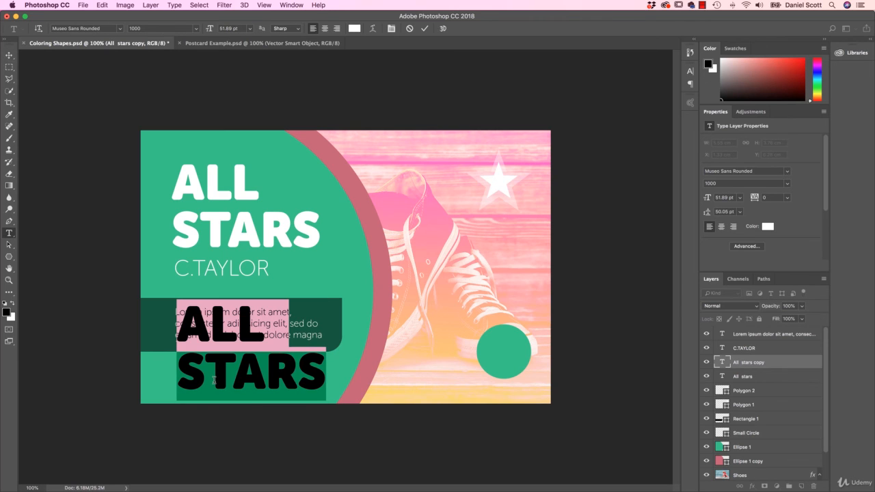
{"action": "type", "text": "www.sco"}
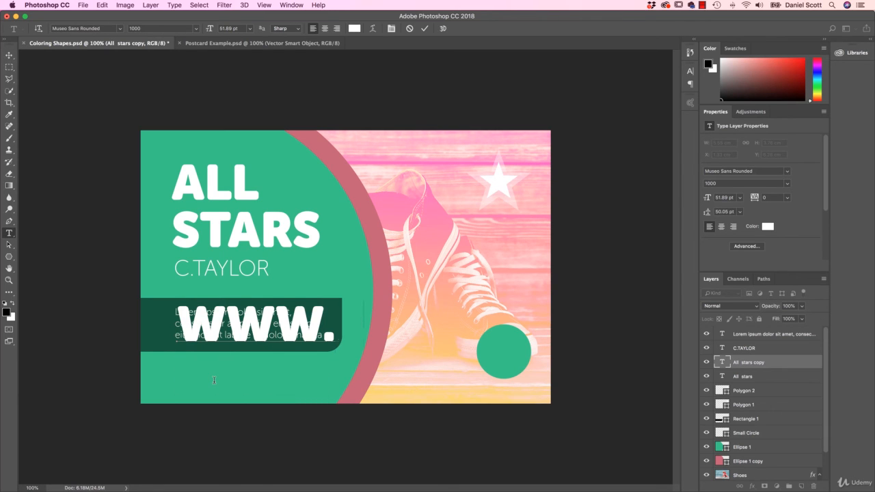
{"action": "type", "text": "tt"}
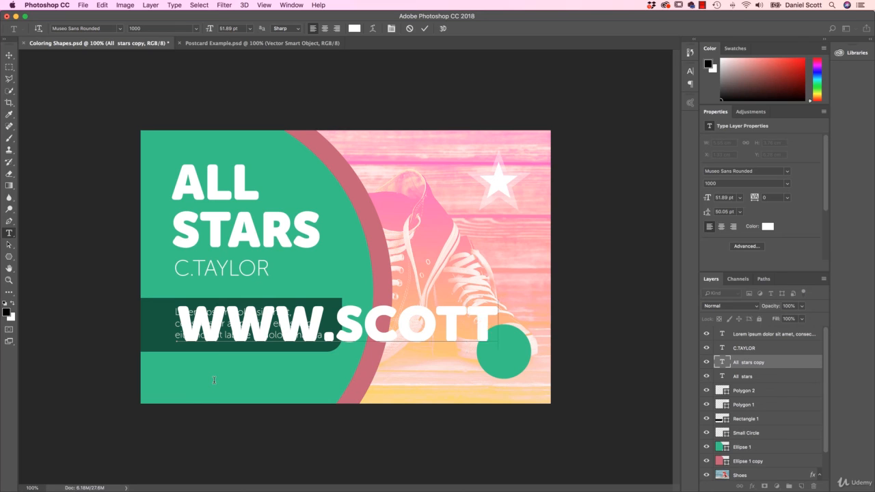
{"action": "type", "text": "sc"}
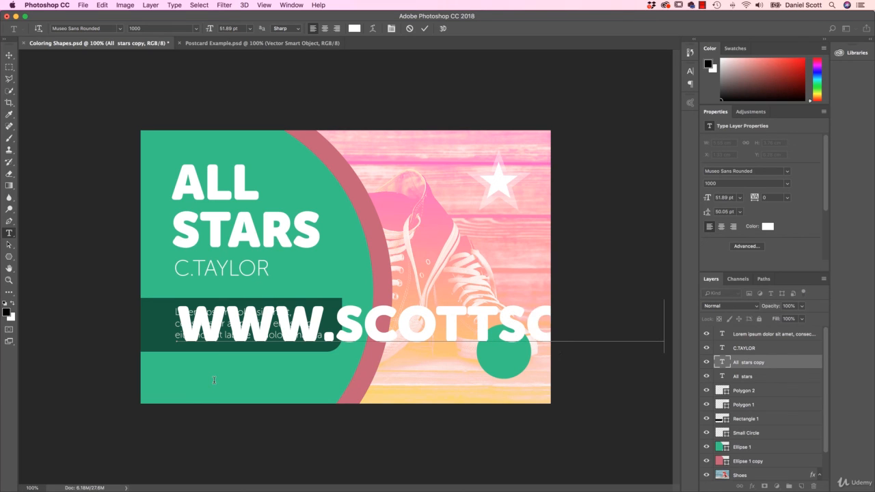
{"action": "key", "text": "super+a"}
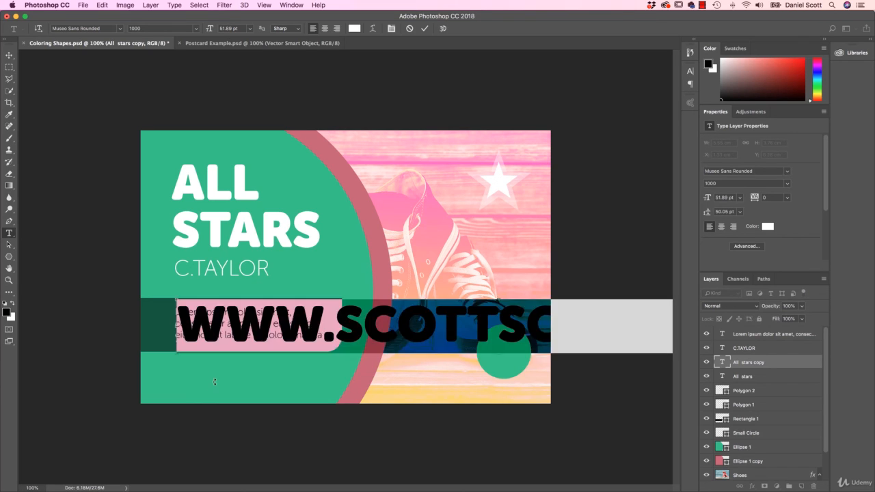
{"action": "left_click", "coordinate": [9, 54]}
Scale the web address down to 10.81 pt with Free Transform and place it below the dark rectangle at X 1.28 cm, Y 8.81 cm
{"action": "key", "text": "super+t"}
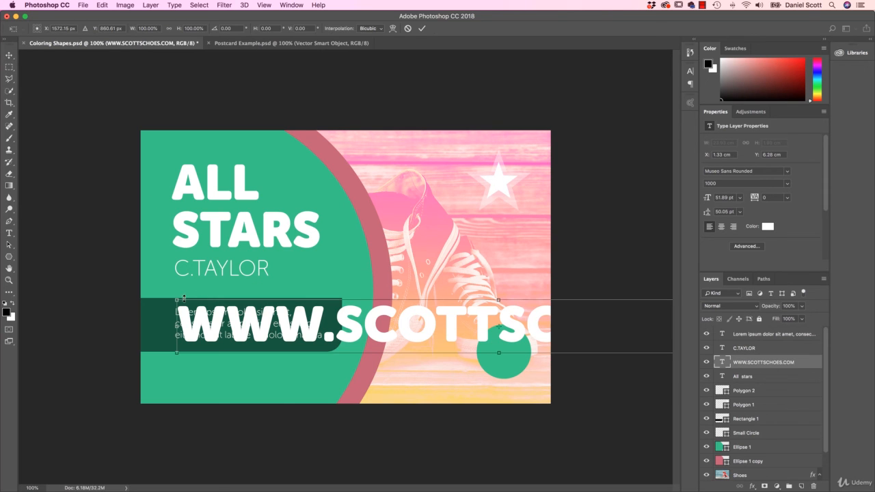
{"action": "left_click_drag", "start_coordinate": [177, 299], "coordinate": [456, 323]}
{"action": "left_click_drag", "start_coordinate": [639, 336], "coordinate": [410, 336]}
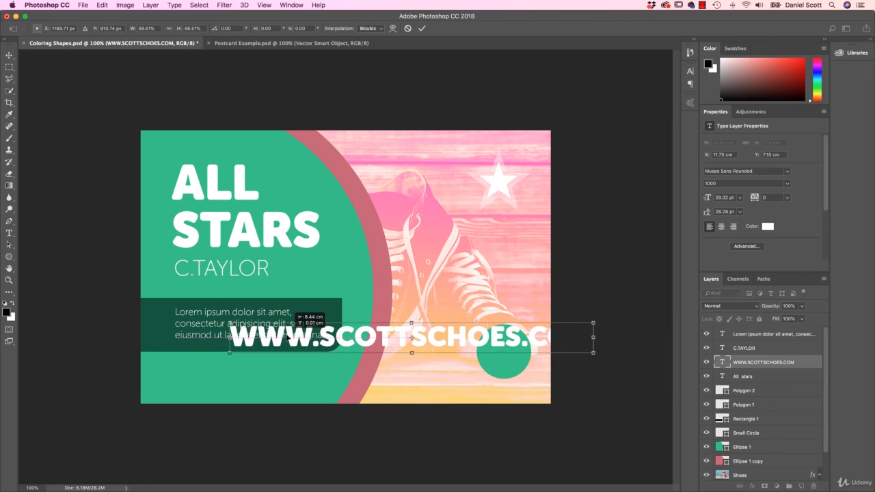
{"action": "left_click_drag", "start_coordinate": [593, 323], "coordinate": [323, 364]}
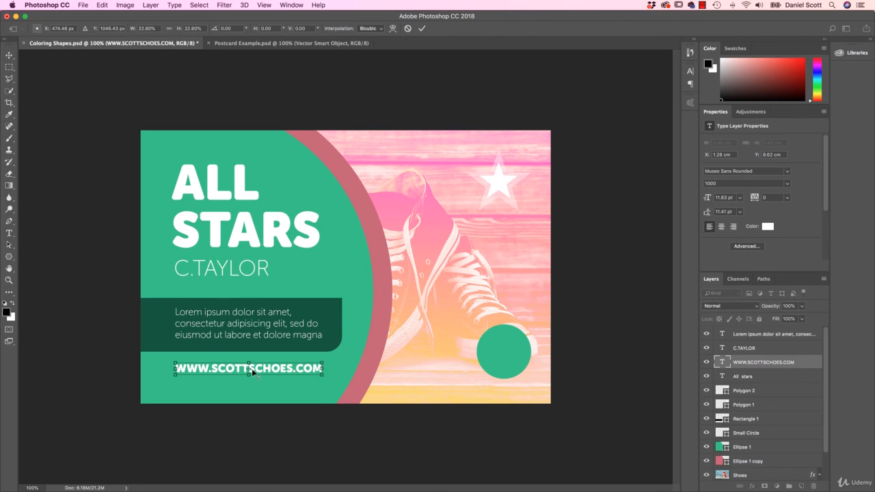
{"action": "left_click_drag", "start_coordinate": [278, 370], "coordinate": [310, 368]}
{"action": "key", "text": "Return"}
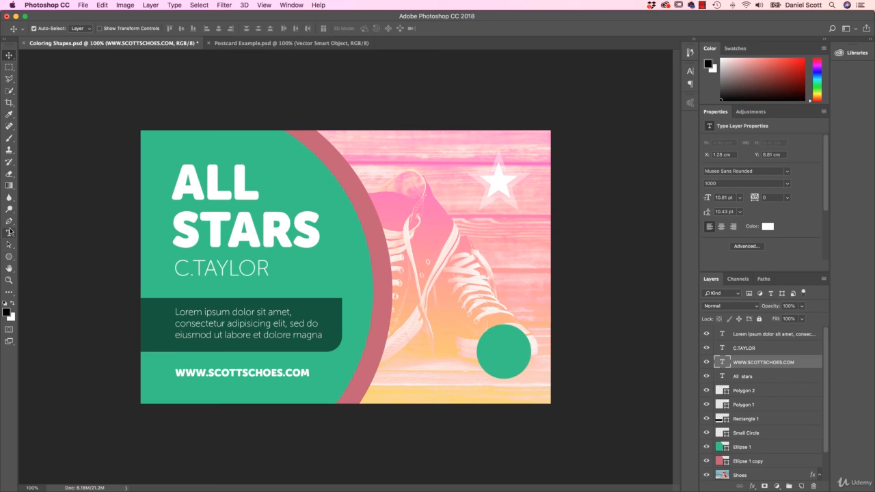
{"action": "left_click", "coordinate": [9, 233]}
{"action": "left_click", "coordinate": [265, 373]}
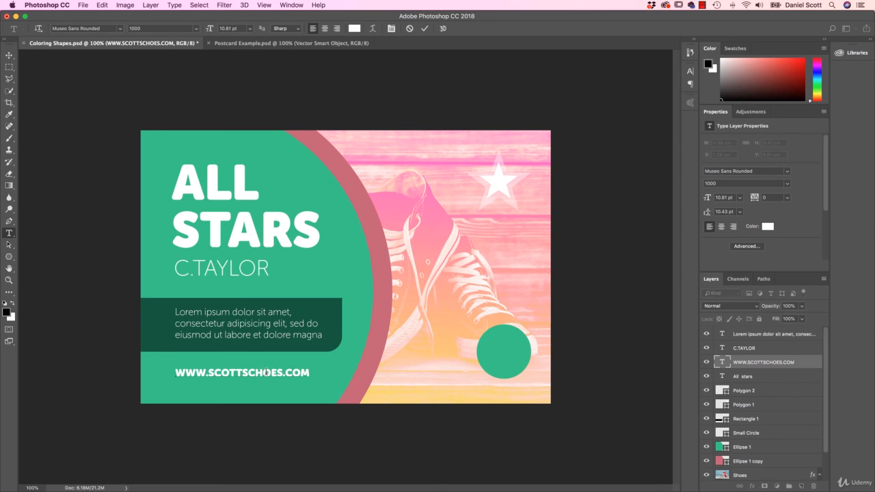
{"action": "key", "text": "BackSpace"}
{"action": "left_click", "coordinate": [9, 55]}
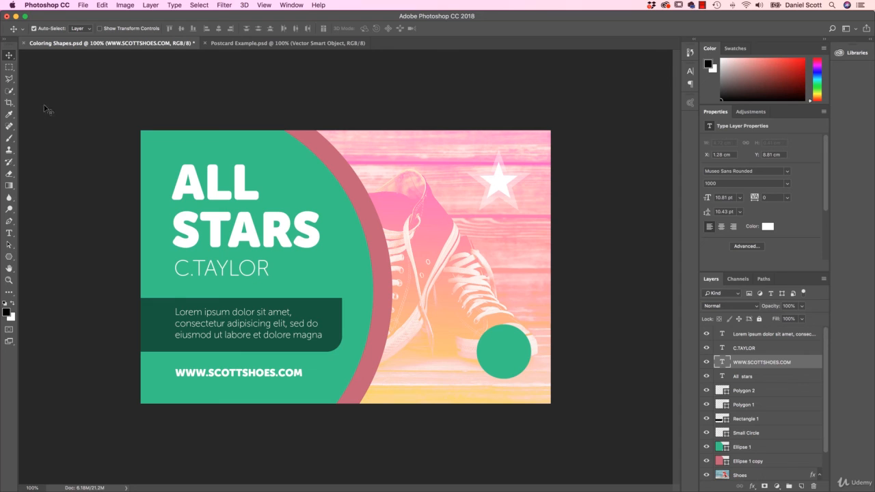
{"action": "left_click", "coordinate": [276, 44]}
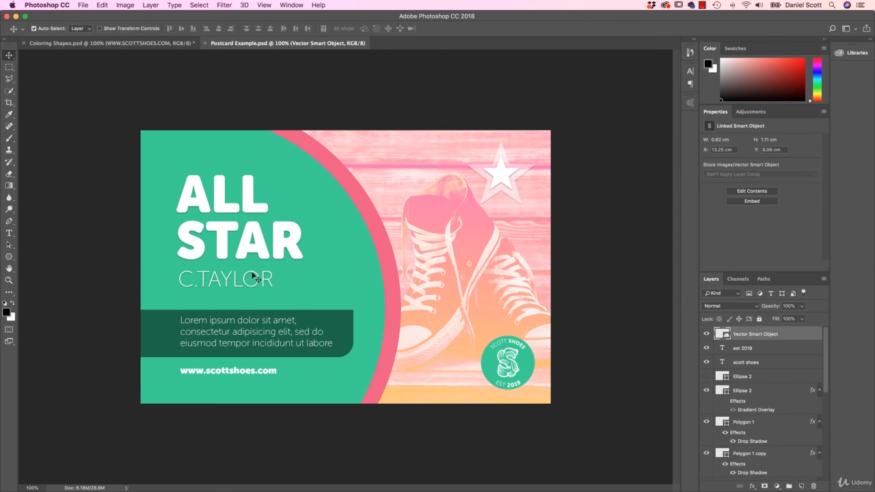
{"action": "left_click", "coordinate": [126, 44]}
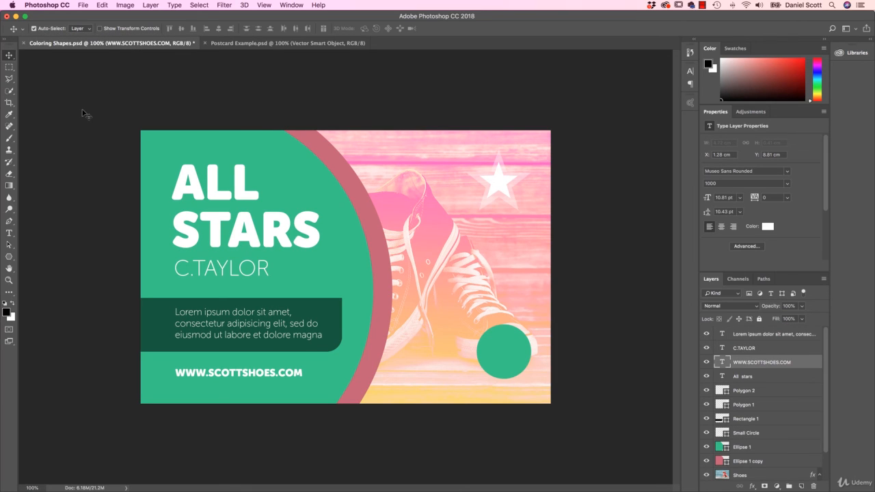